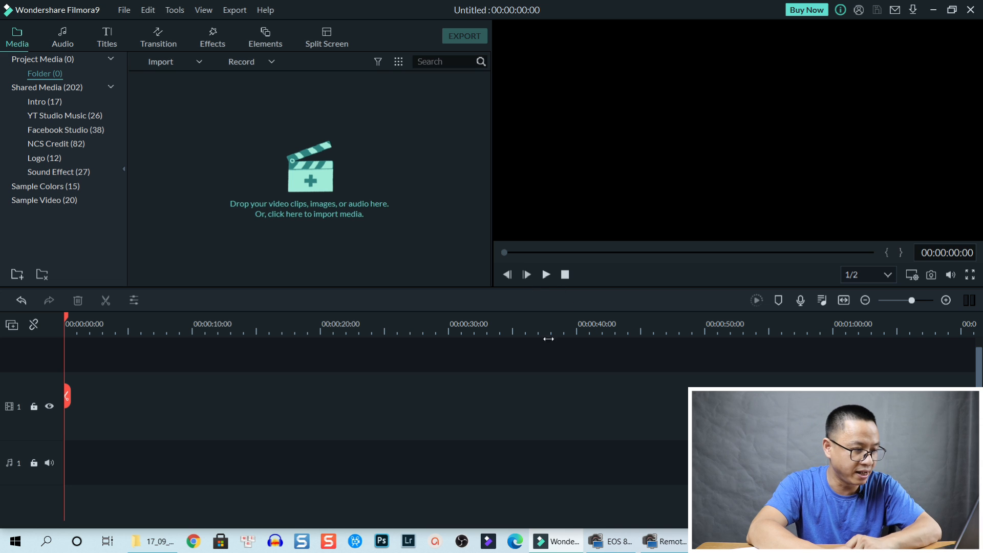
Import the clip MVI_9044.MP4 from the 17_09_2020 folder into the Filmora project media
click(163, 542)
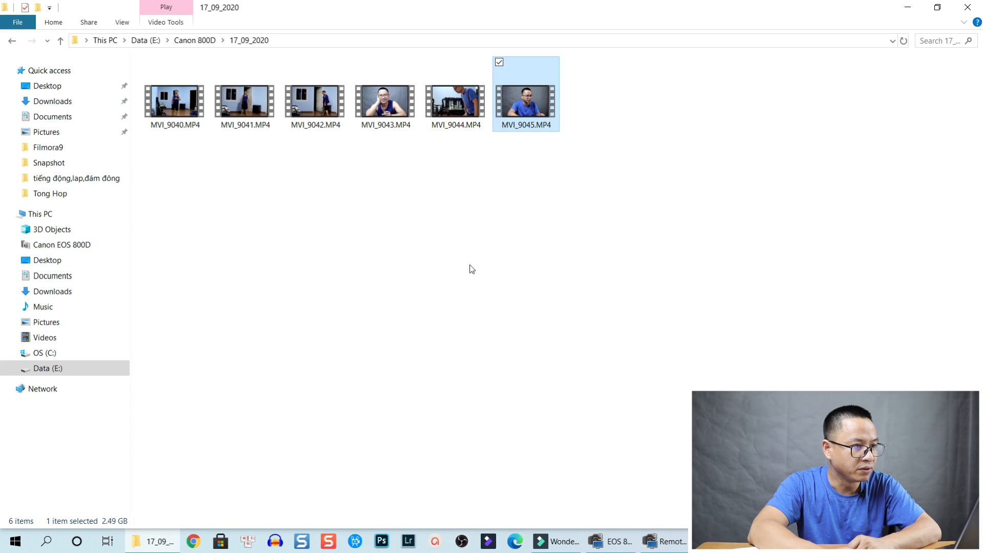
click(458, 104)
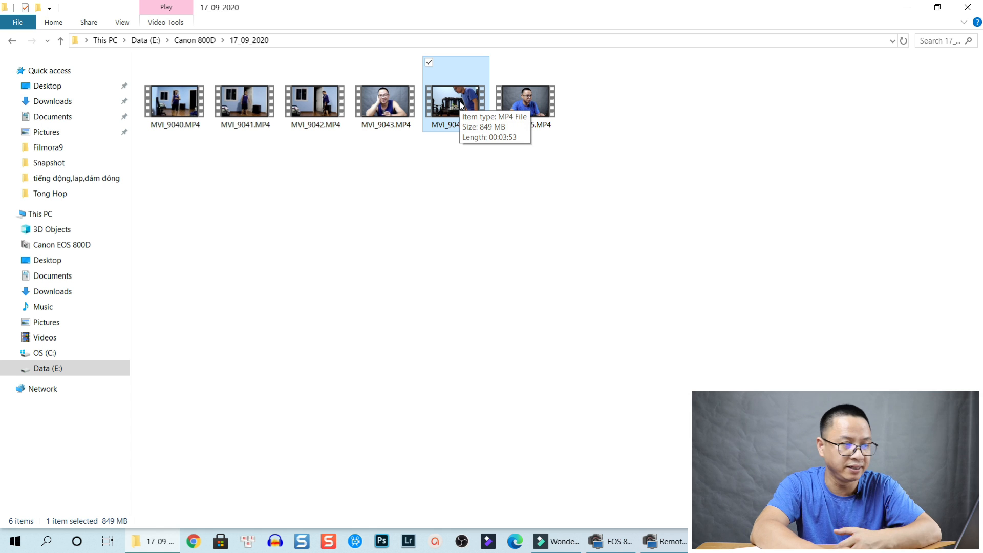
drag(459, 101, 305, 223)
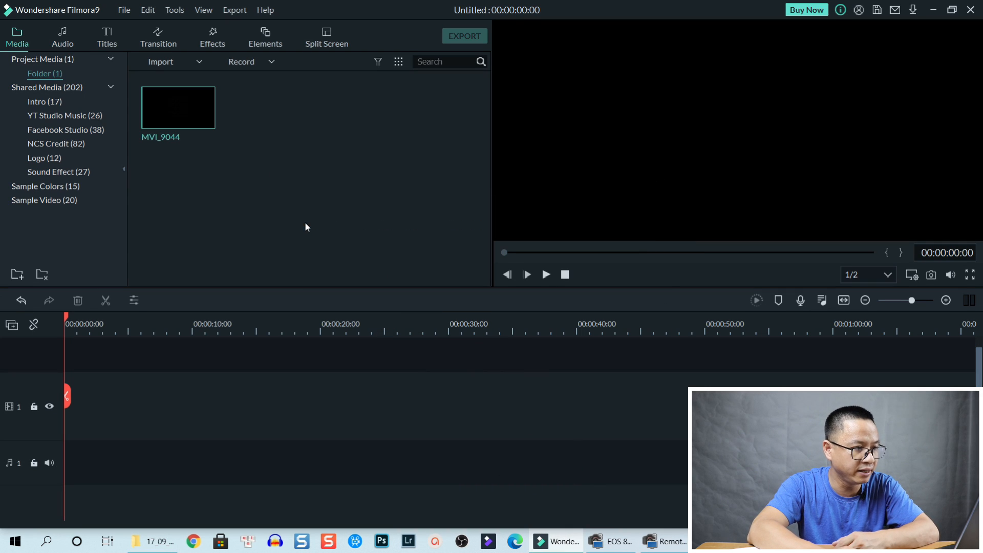
Preview the MVI_9044 source clip and mark its in point at 00:01:20:02, with the man seated in the left armchair
double_click(197, 121)
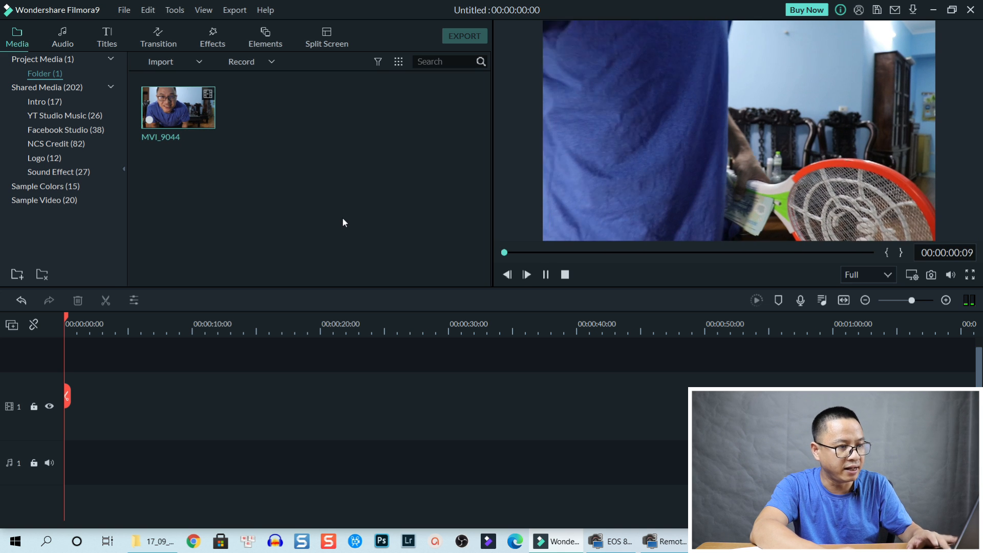
key(space)
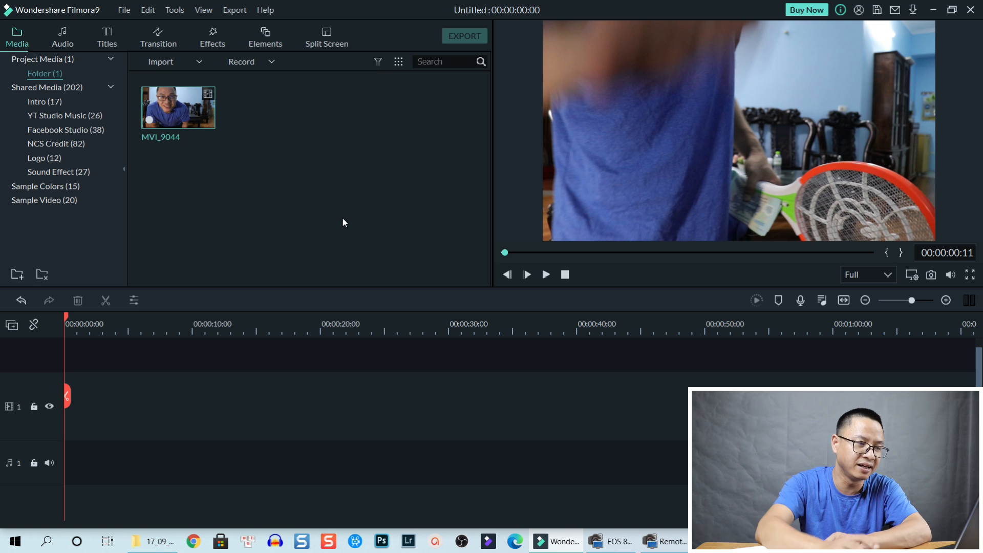
key(space)
click(545, 253)
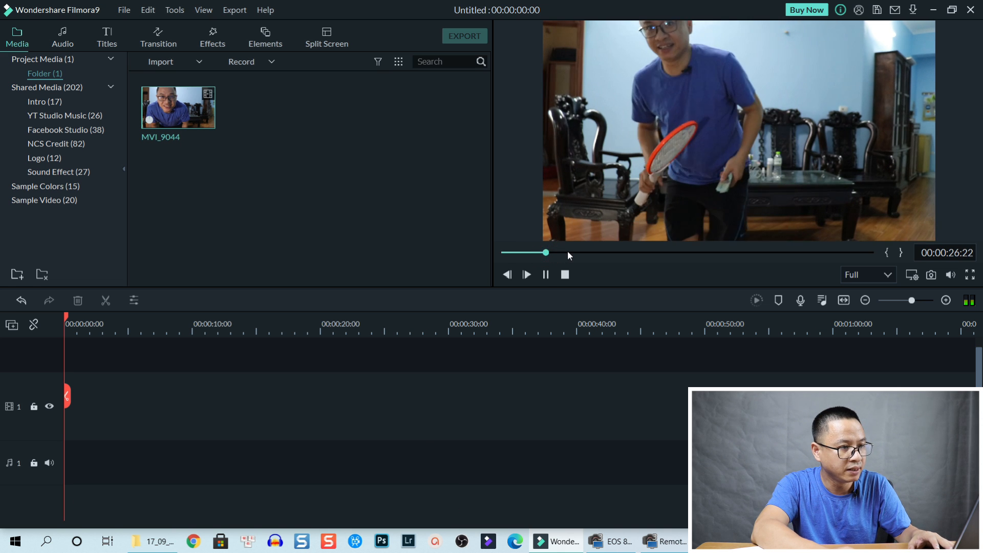
click(589, 252)
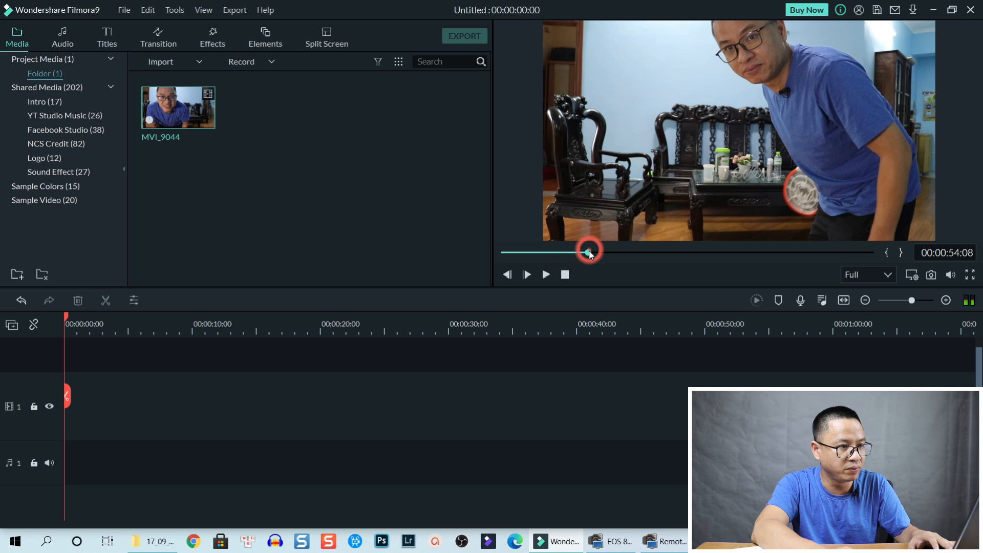
click(607, 251)
click(617, 252)
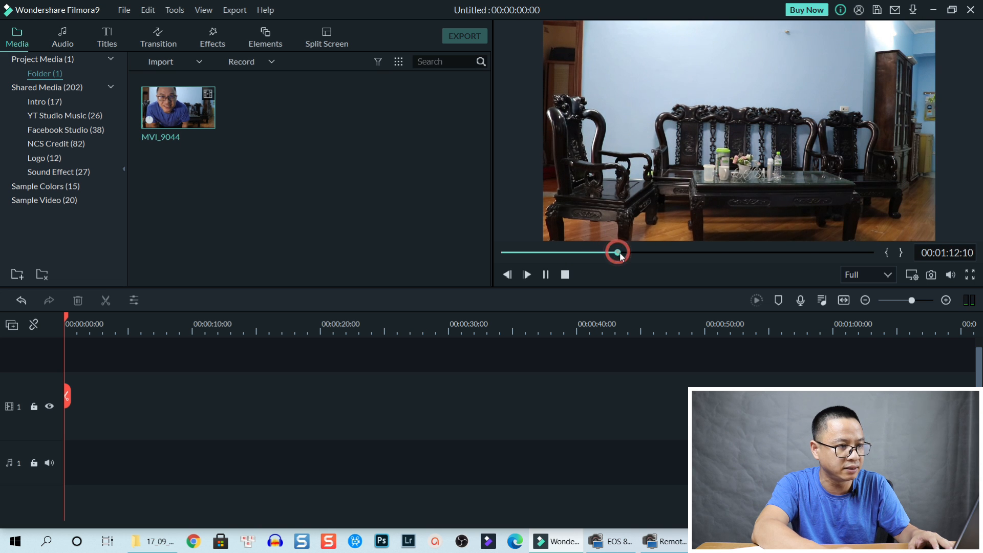
click(630, 252)
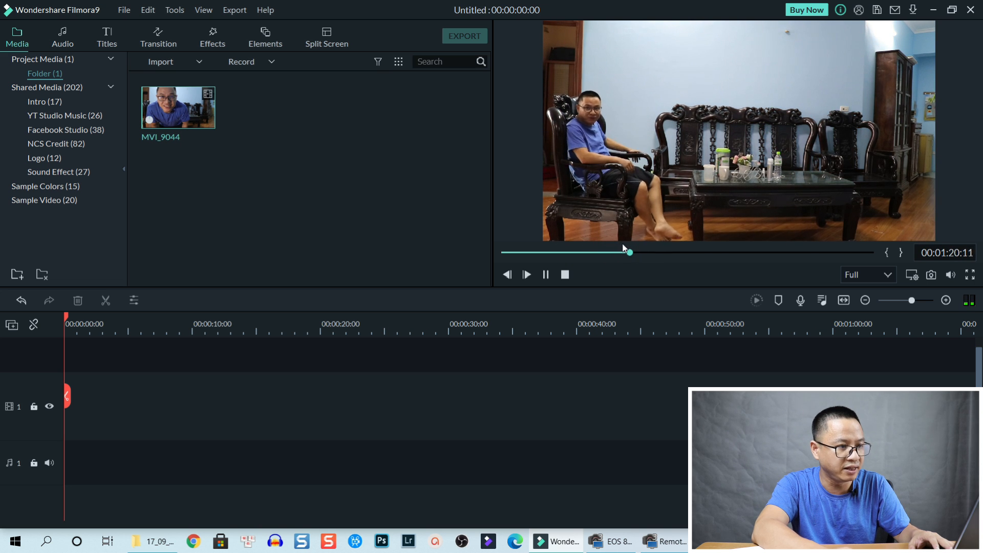
click(629, 253)
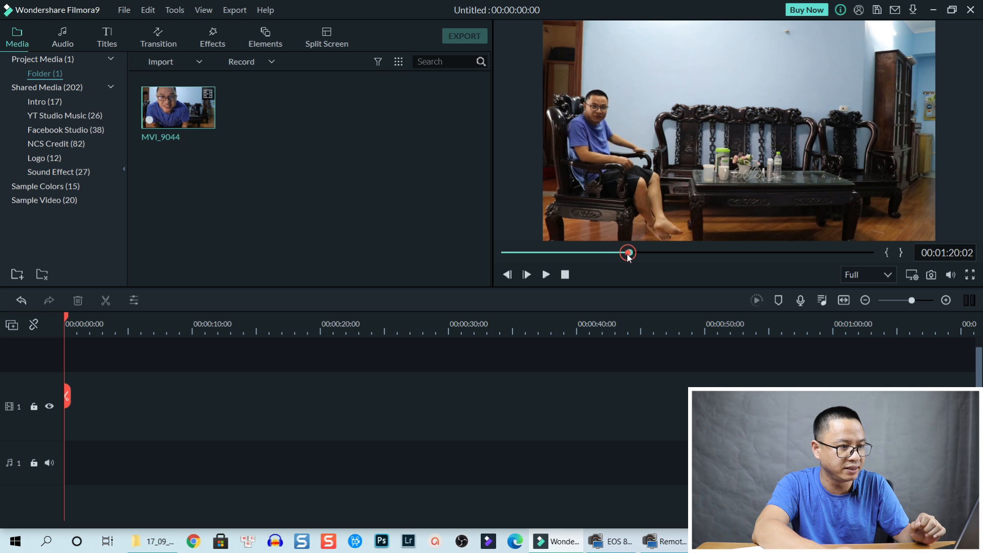
drag(627, 254, 627, 254)
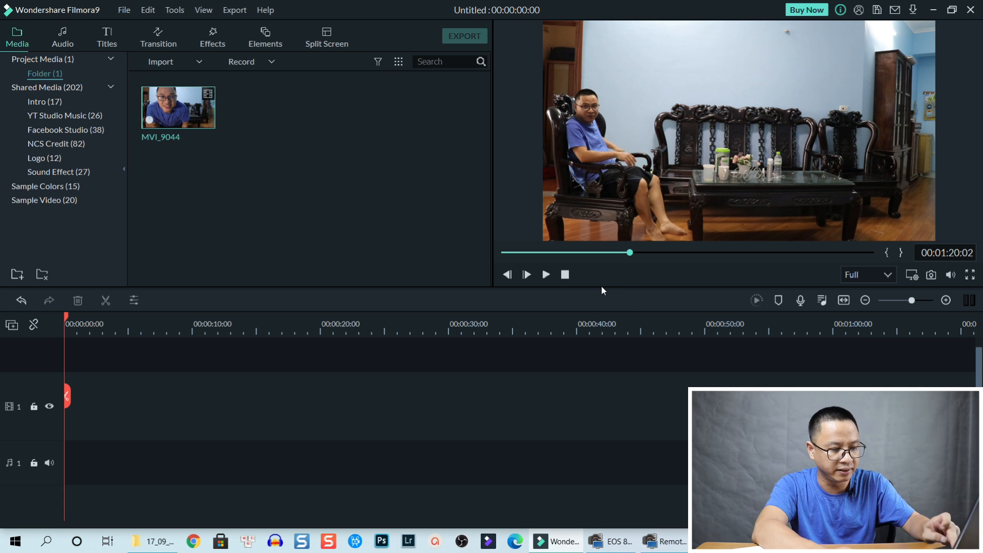
key(i)
Mark the source clip's out point at 00:03:27:16, while the man sits in the right armchair
click(696, 253)
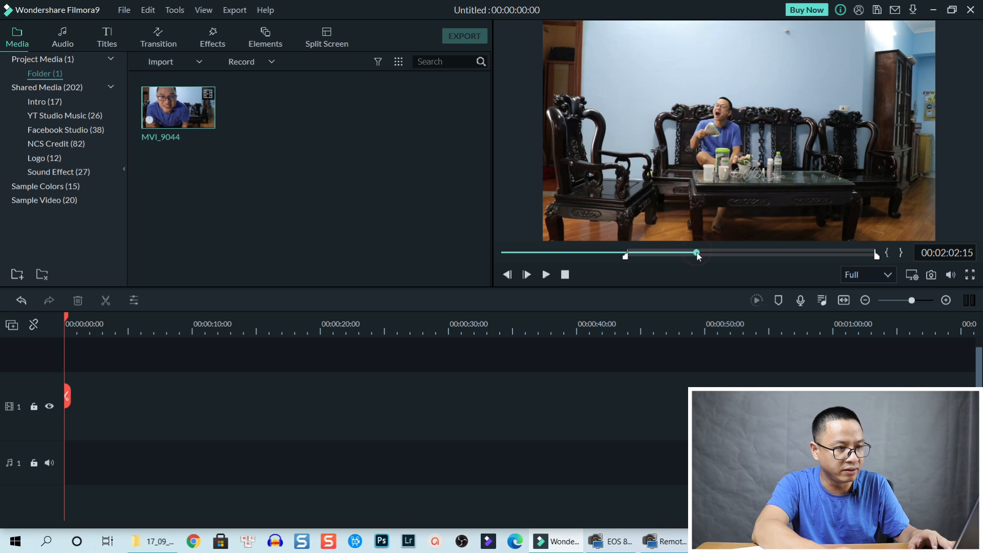
drag(697, 254, 827, 251)
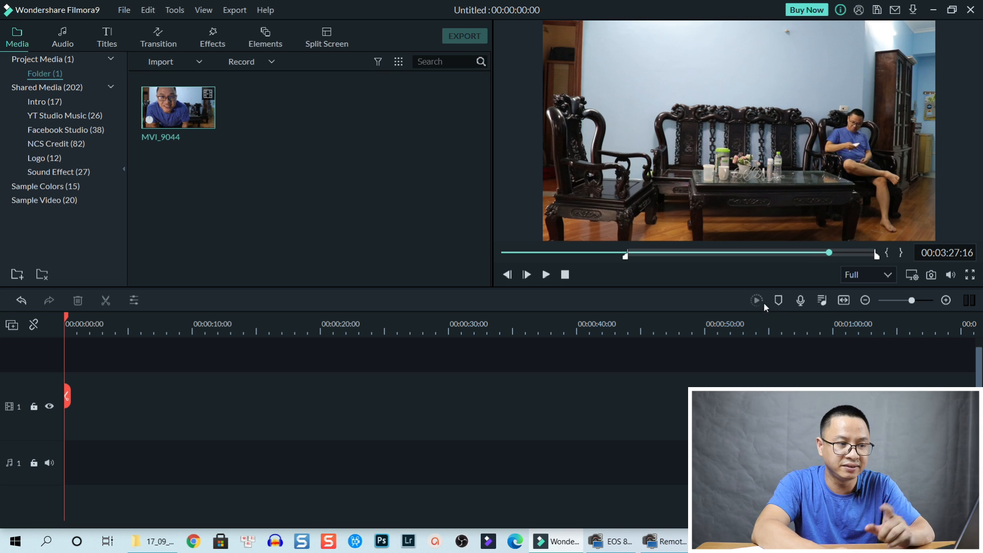
key(o)
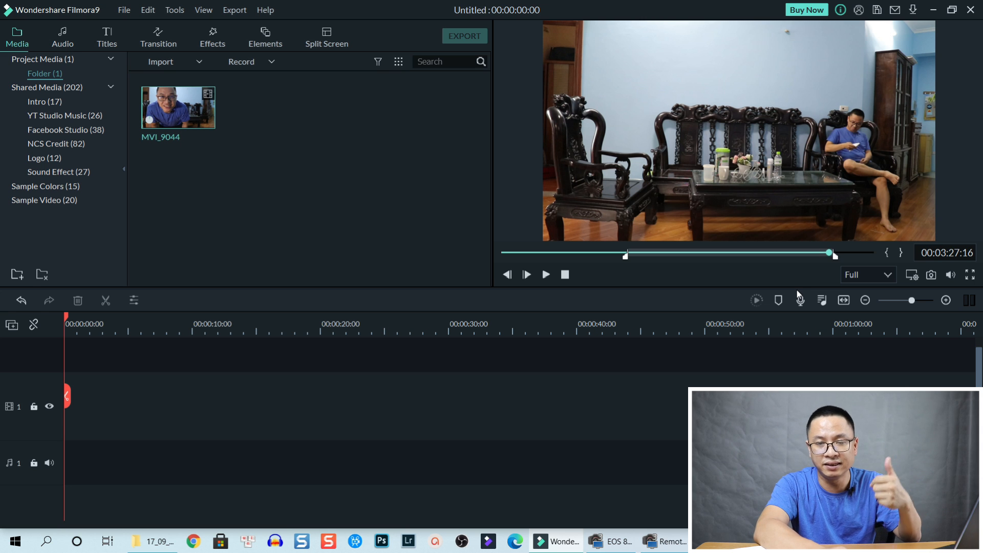
Place the marked range at the start of video track 1, matching the project settings to the media at 1920 x 1080 24fps
drag(789, 194, 66, 415)
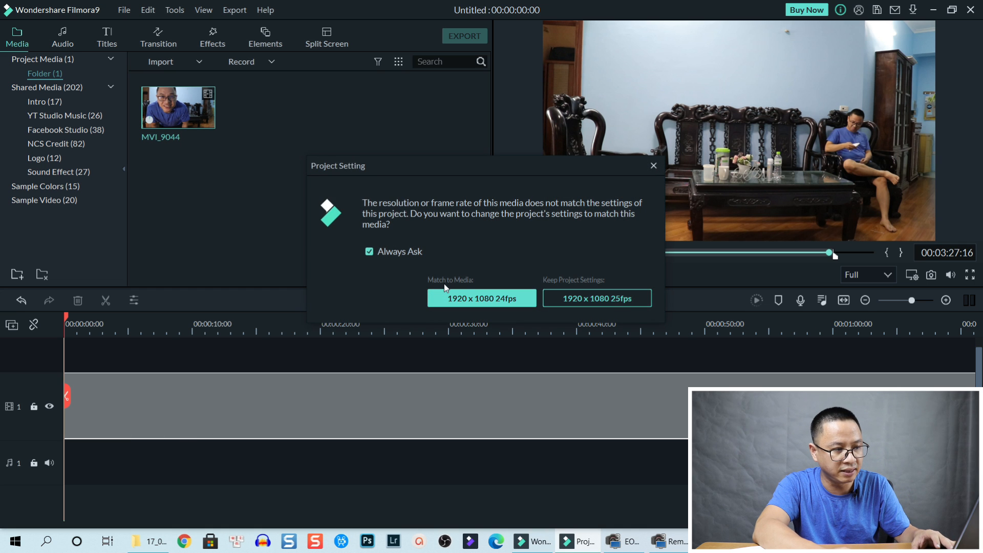
click(475, 296)
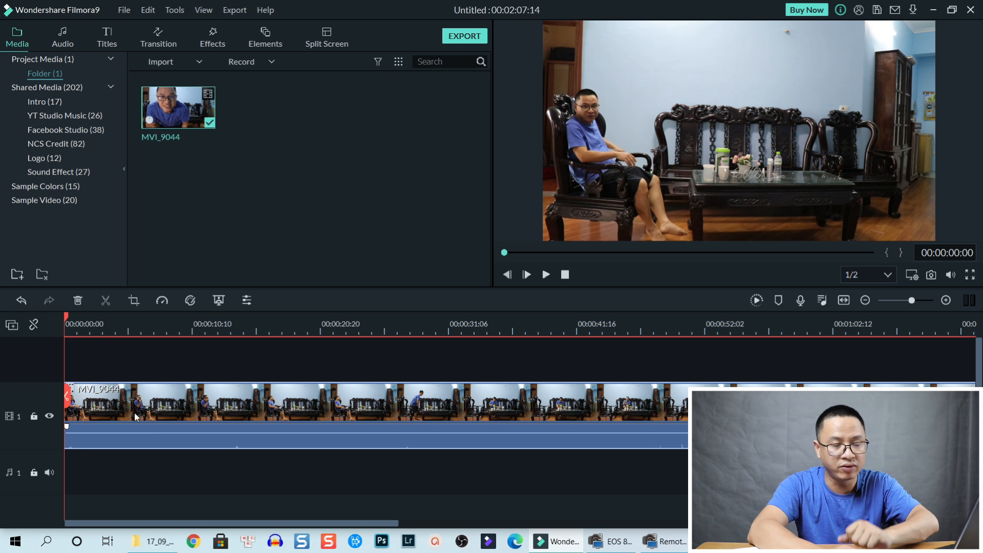
Add four empty video tracks above video track 1
right_click(39, 368)
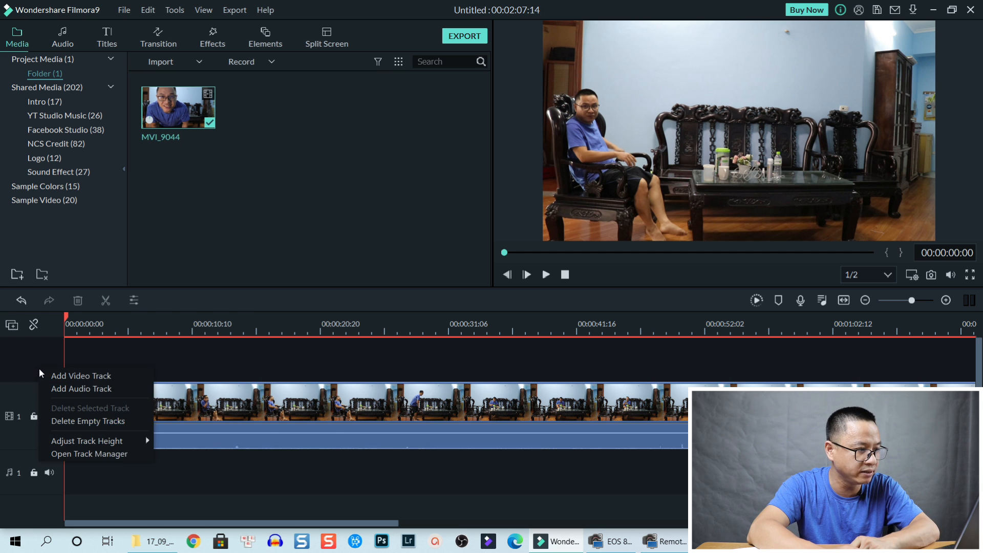
click(51, 374)
right_click(46, 365)
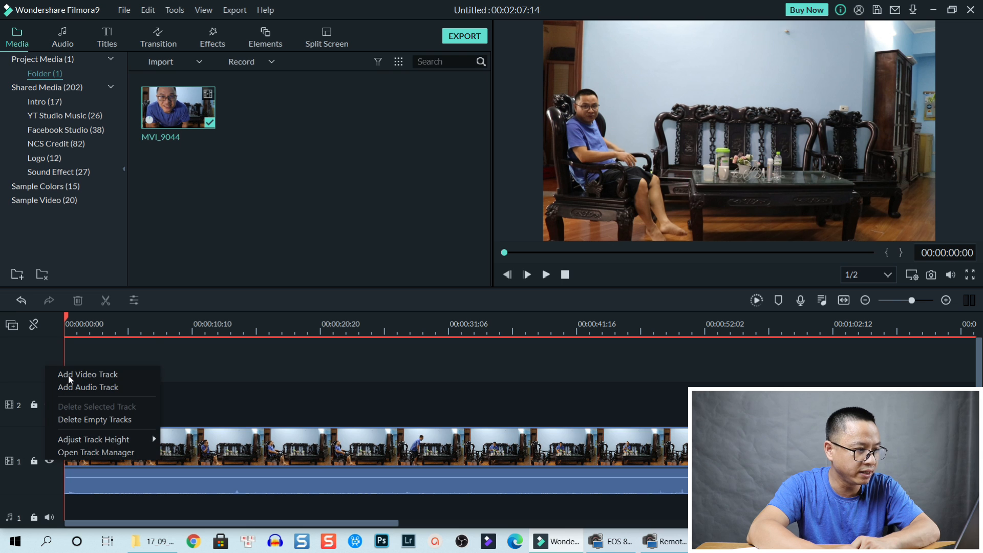
click(68, 376)
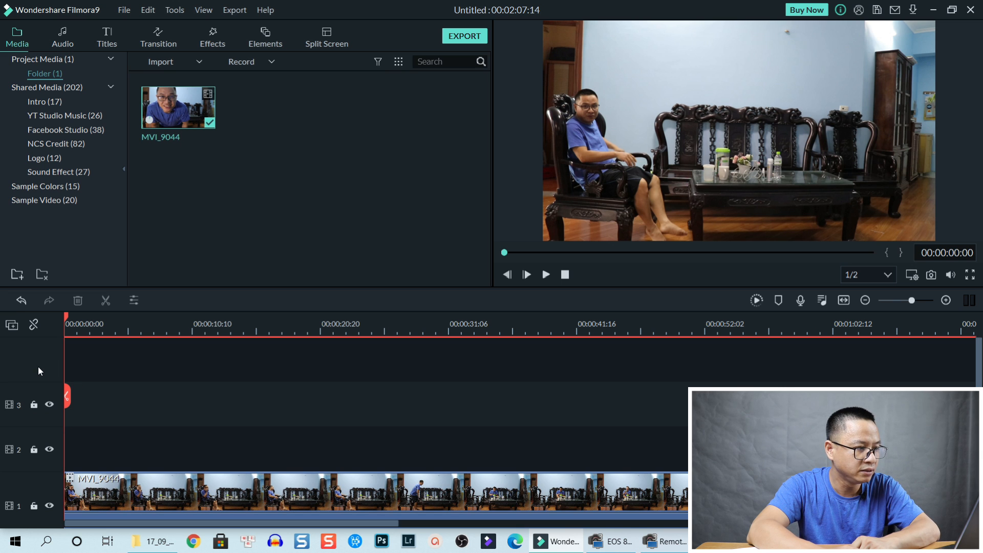
right_click(40, 374)
click(56, 383)
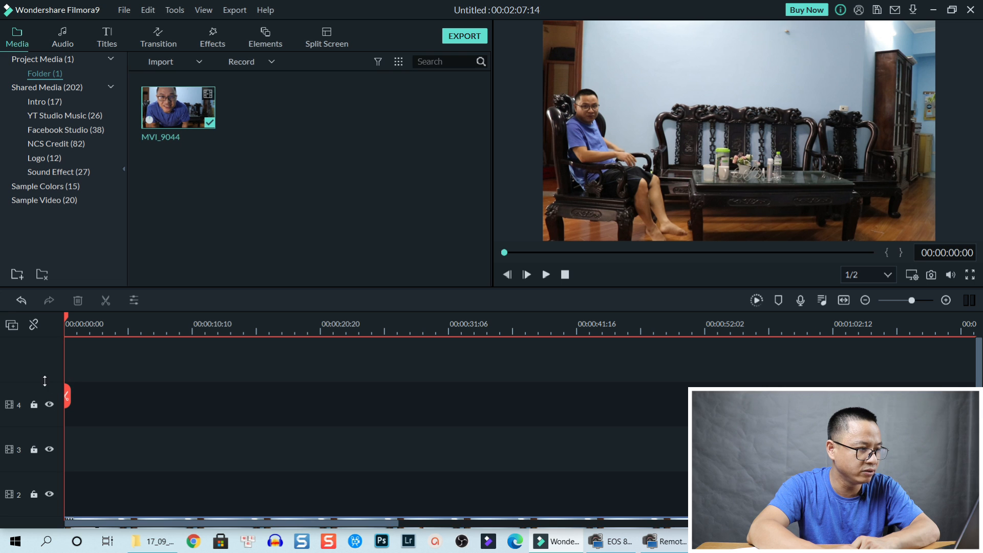
right_click(24, 375)
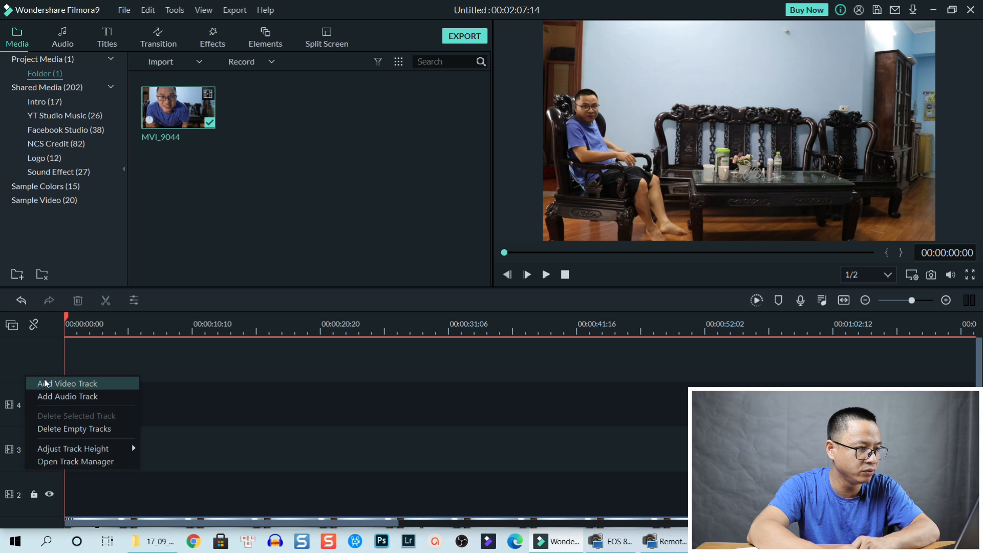
click(43, 382)
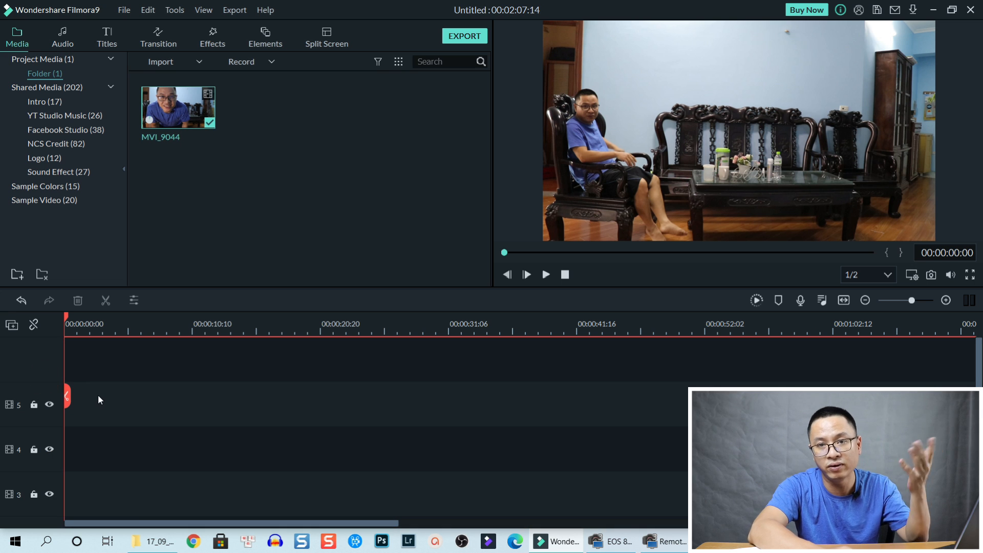
Split the clip on video track 1 at 00:00:31:03 and move its second part to the start of video track 2
scroll(157, 440, down, 2)
scroll(157, 444, down, 2)
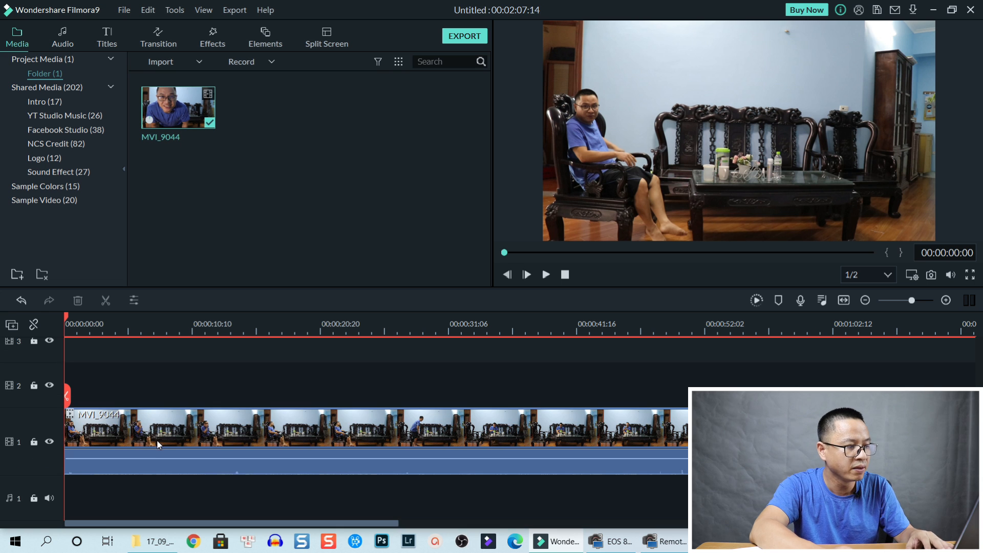
click(153, 430)
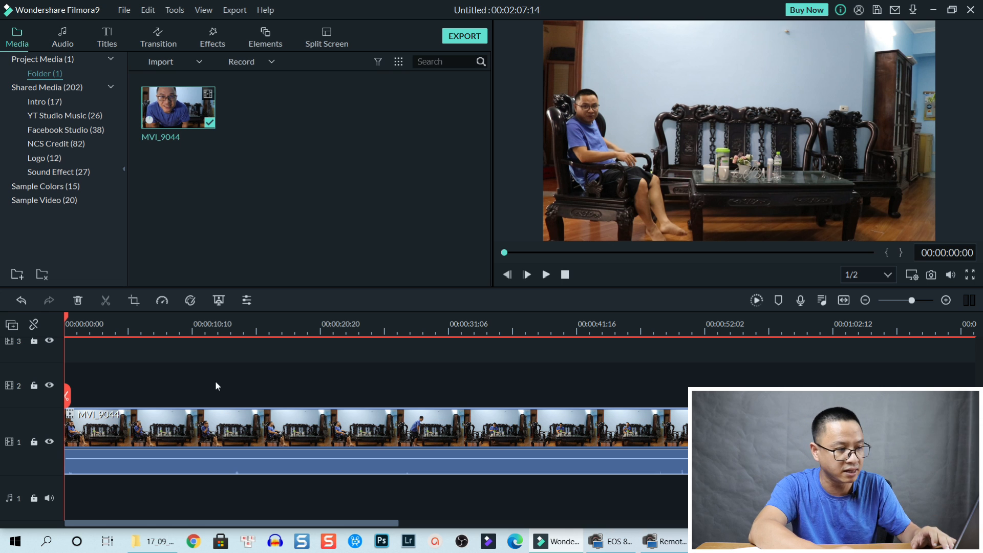
click(244, 334)
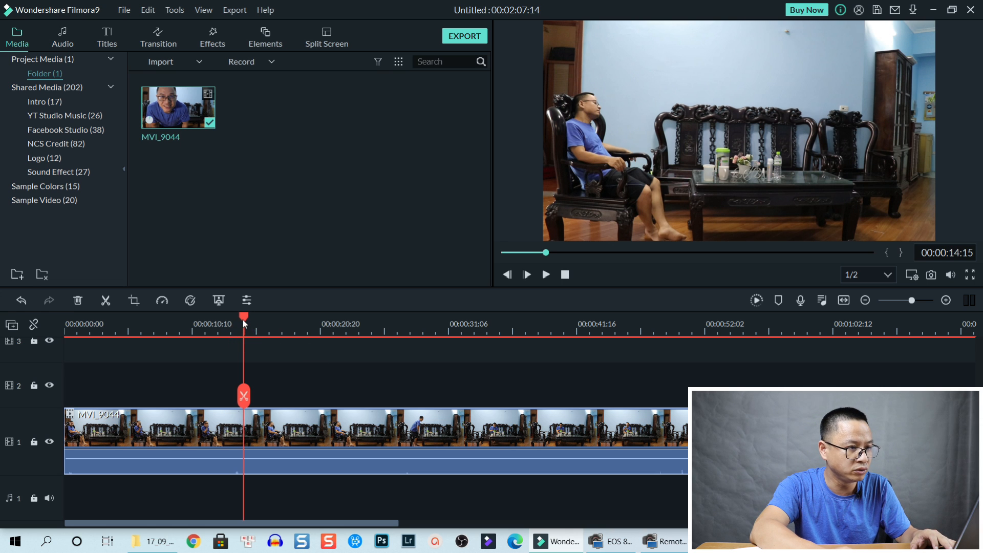
drag(241, 319, 448, 338)
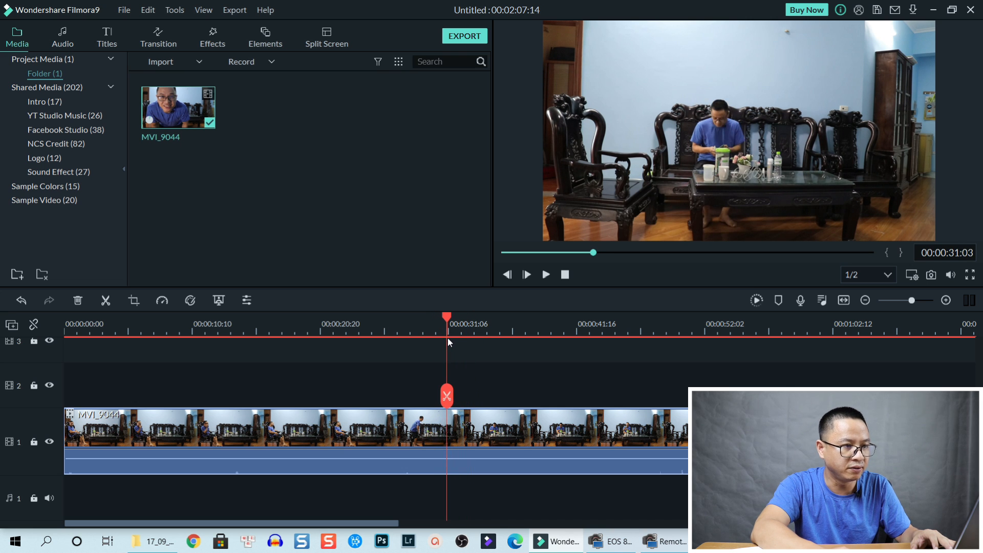
click(447, 397)
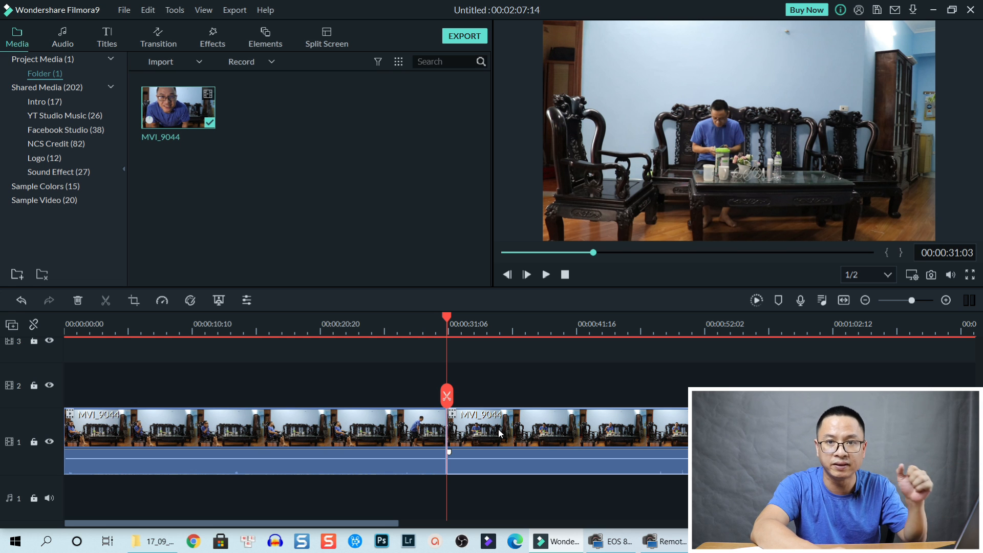
drag(508, 429, 141, 400)
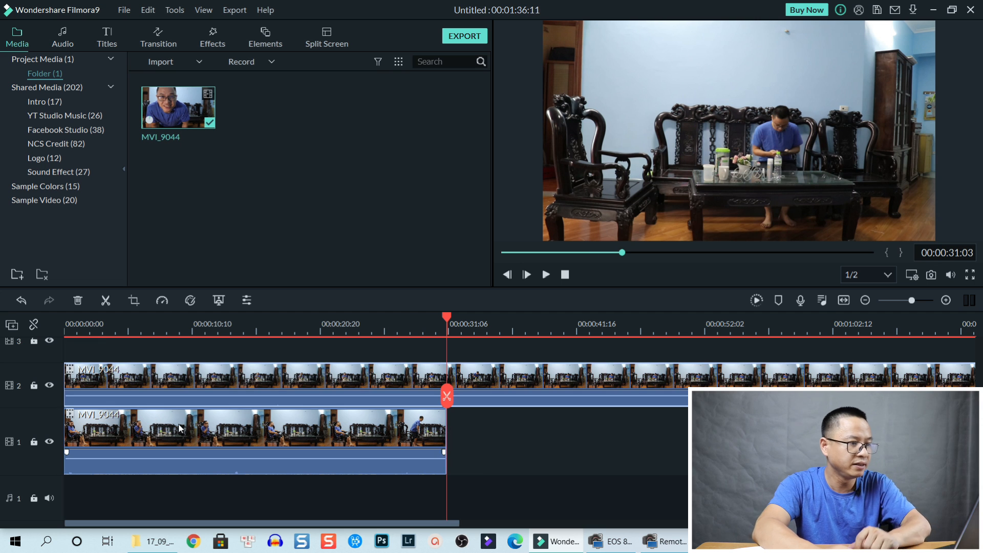
Split the clip on video track 2 at 00:00:38:08 and move its second part to the start of video track 3
click(66, 324)
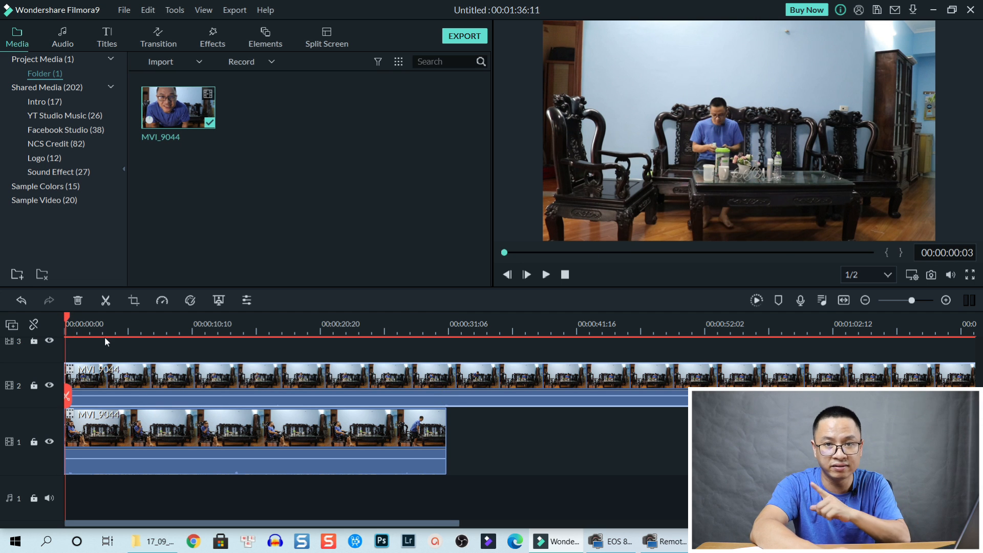
click(198, 324)
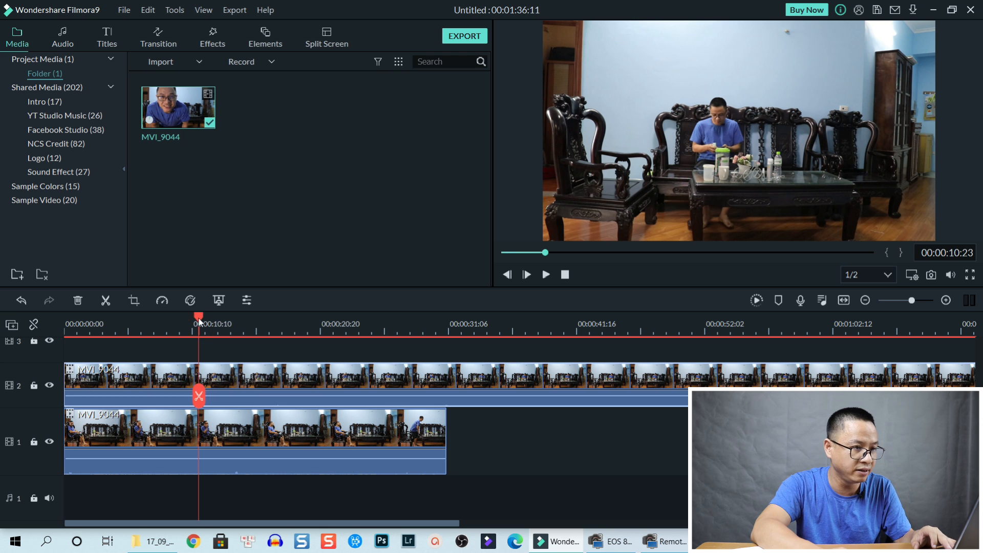
drag(199, 324, 536, 357)
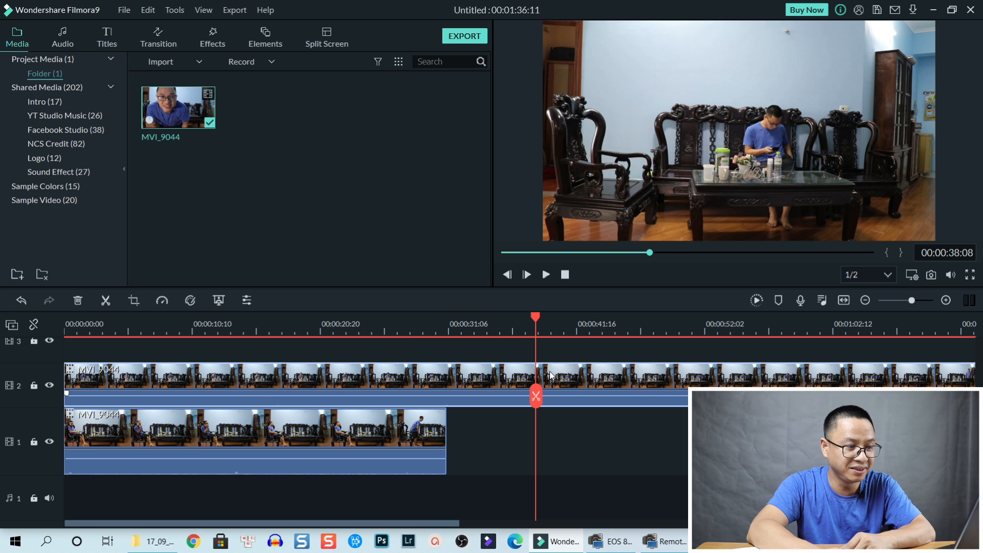
click(539, 403)
drag(582, 373, 276, 395)
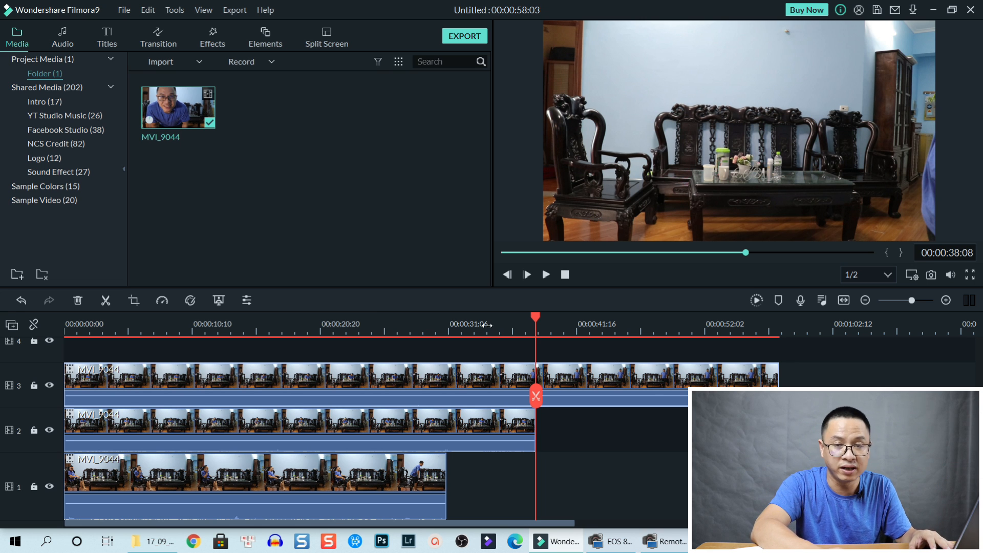
Split the clip on video track 3 at 00:00:46:06 and move its second part to the start of video track 4
drag(379, 315, 681, 344)
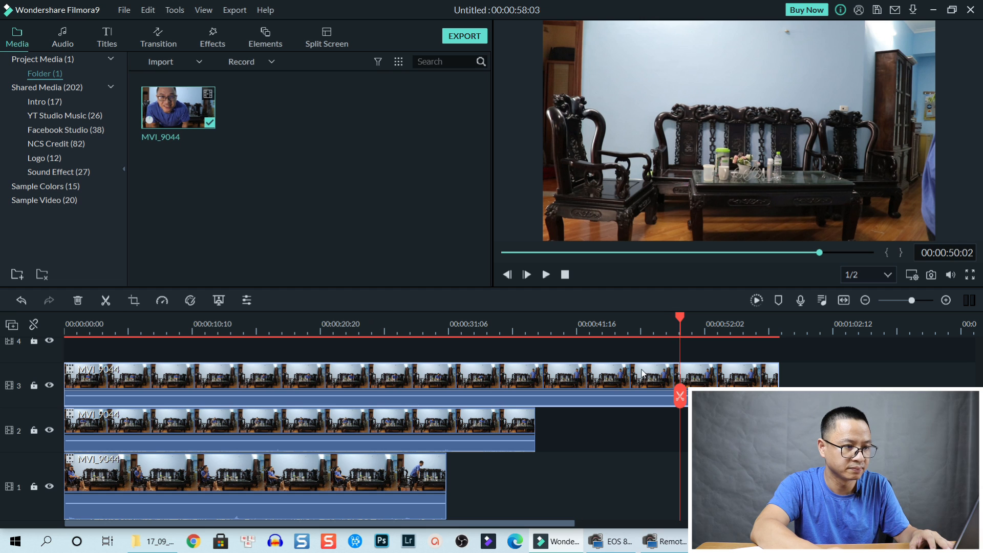
click(600, 334)
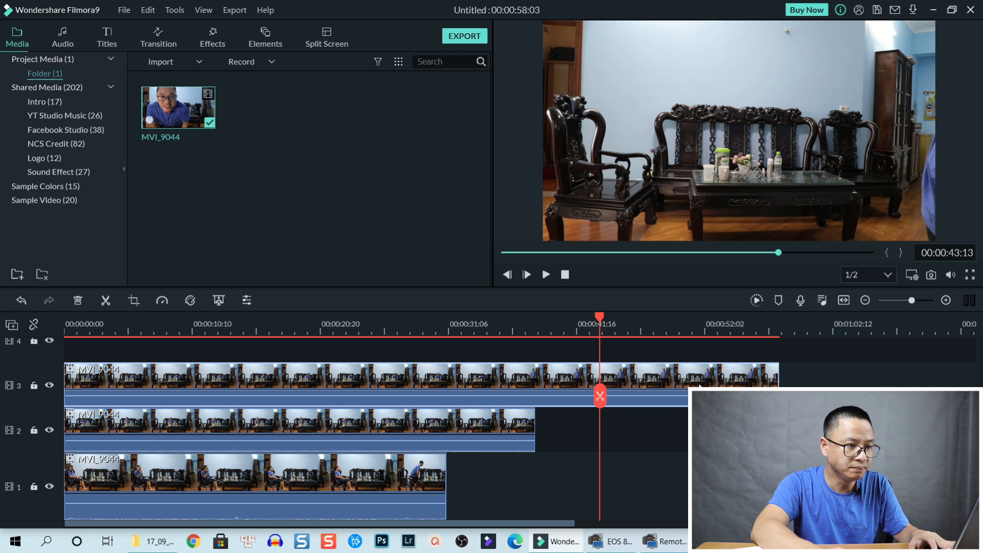
key(space)
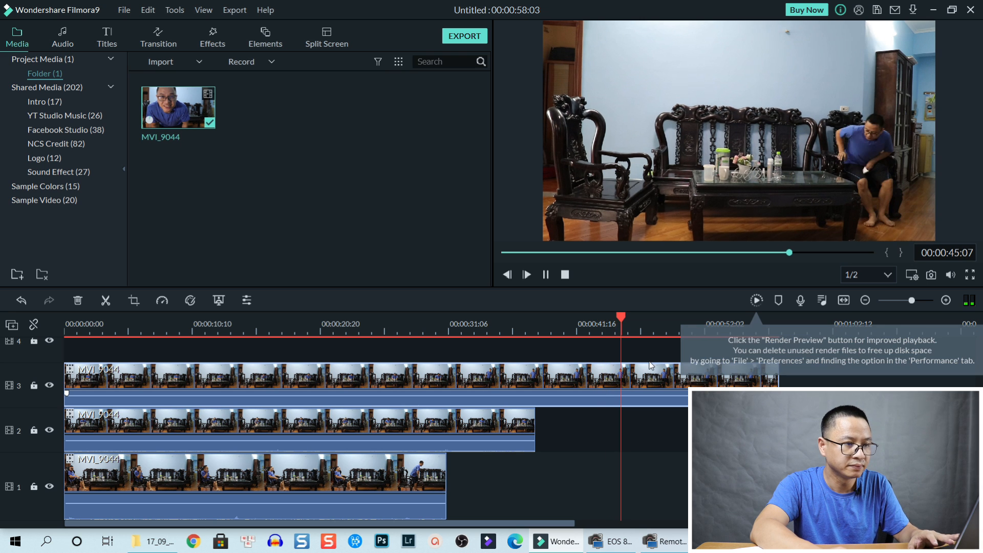
key(space)
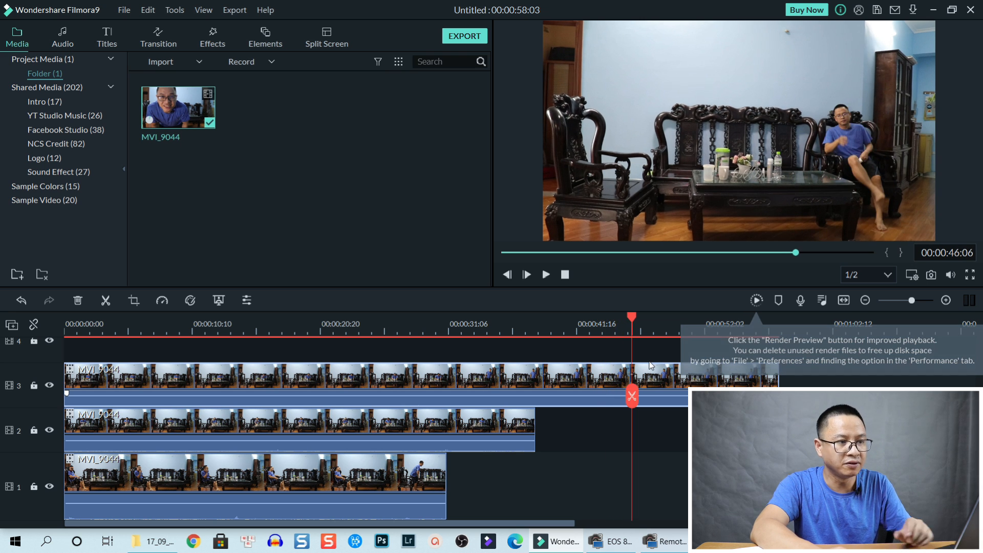
click(633, 396)
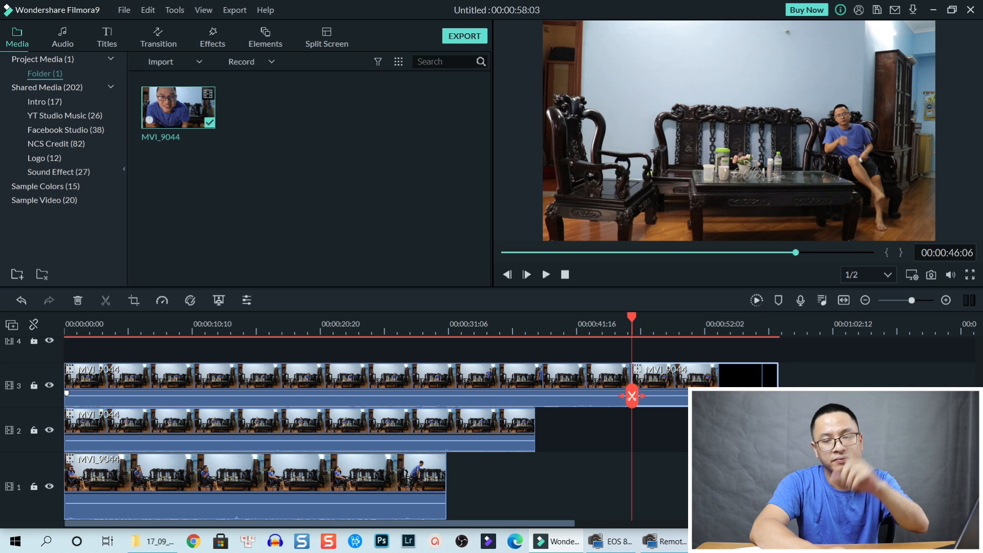
scroll(633, 396, up, 2)
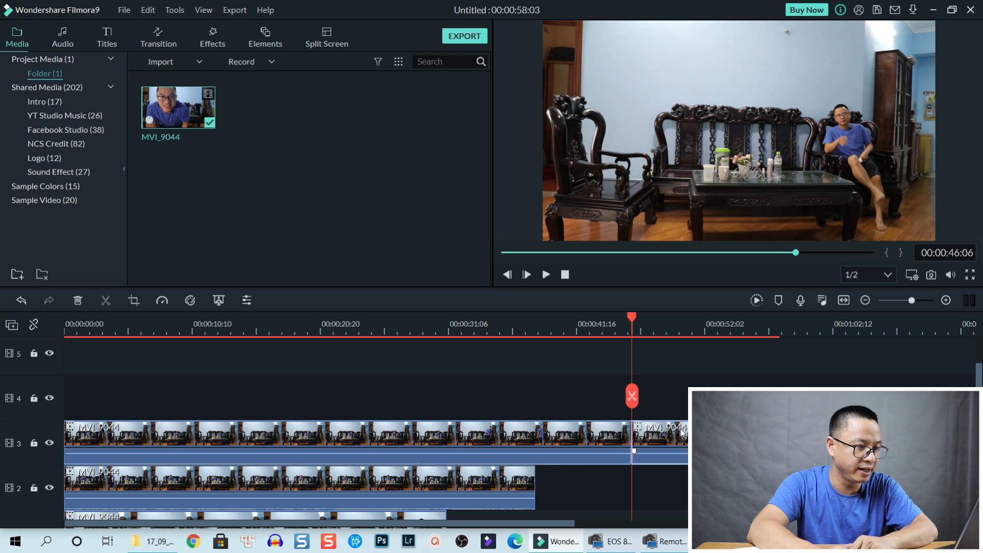
drag(707, 440, 116, 389)
scroll(93, 344, down, 2)
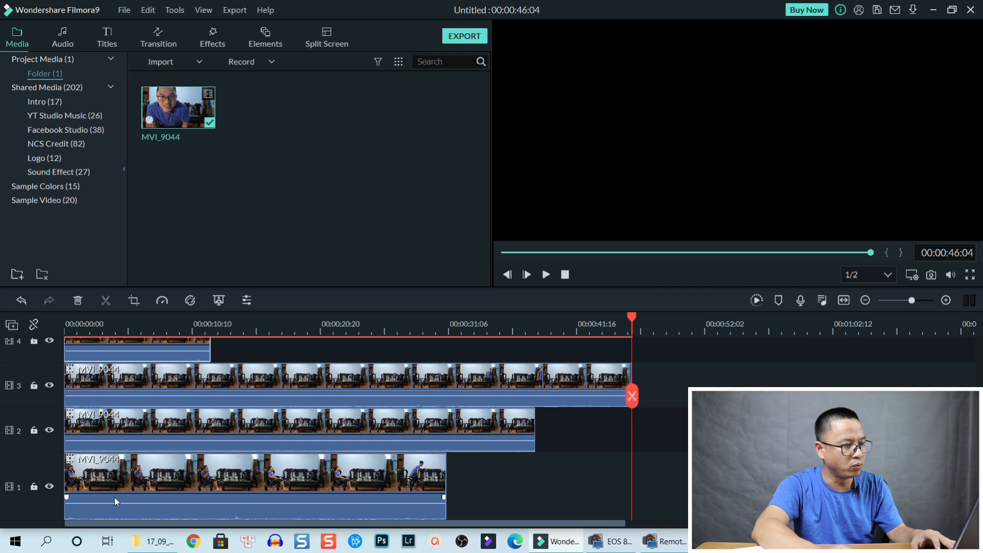
Set the playhead to 00:00:02:14 and hide video tracks 3 and 4
scroll(116, 383, up, 1)
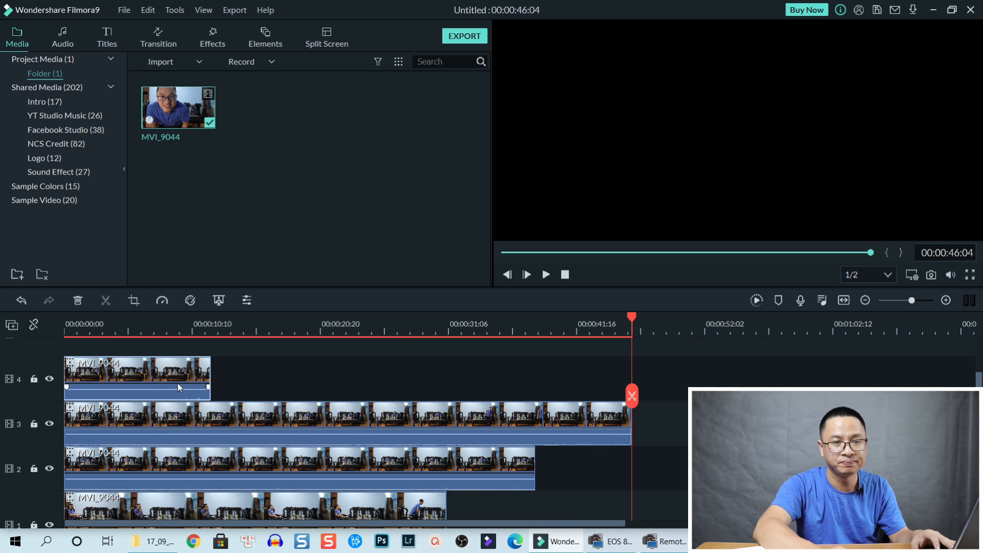
click(95, 321)
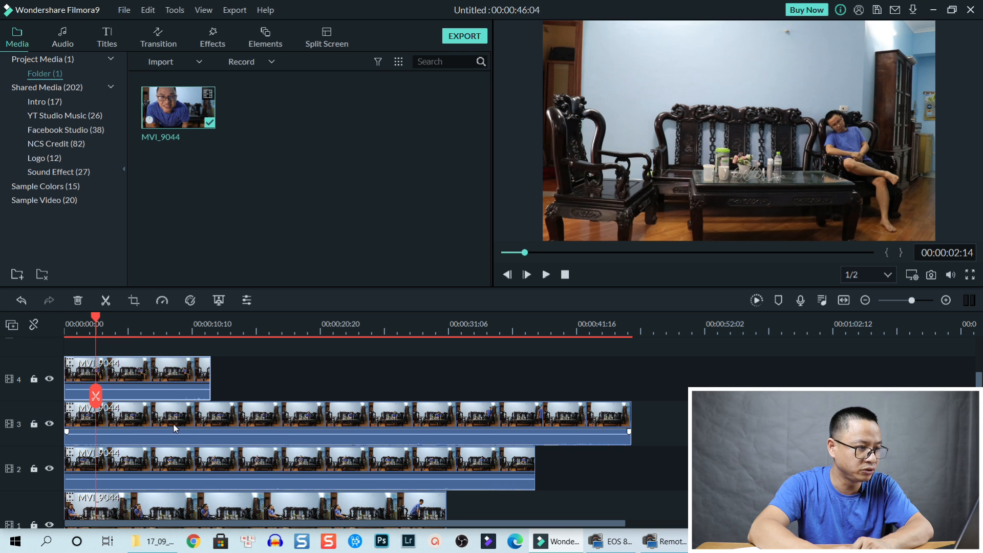
click(314, 414)
scroll(222, 418, down, 2)
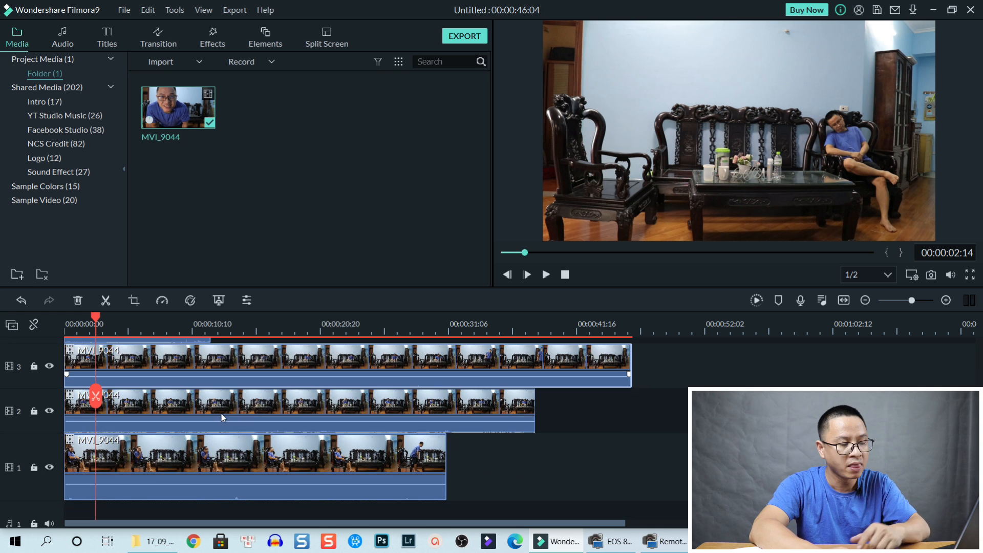
scroll(222, 418, up, 2)
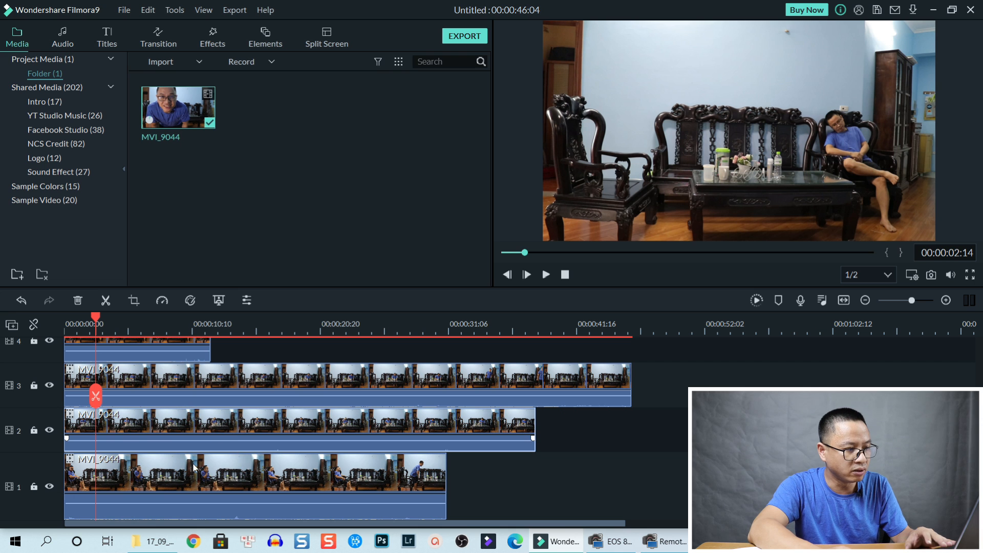
scroll(186, 426, up, 1)
click(50, 424)
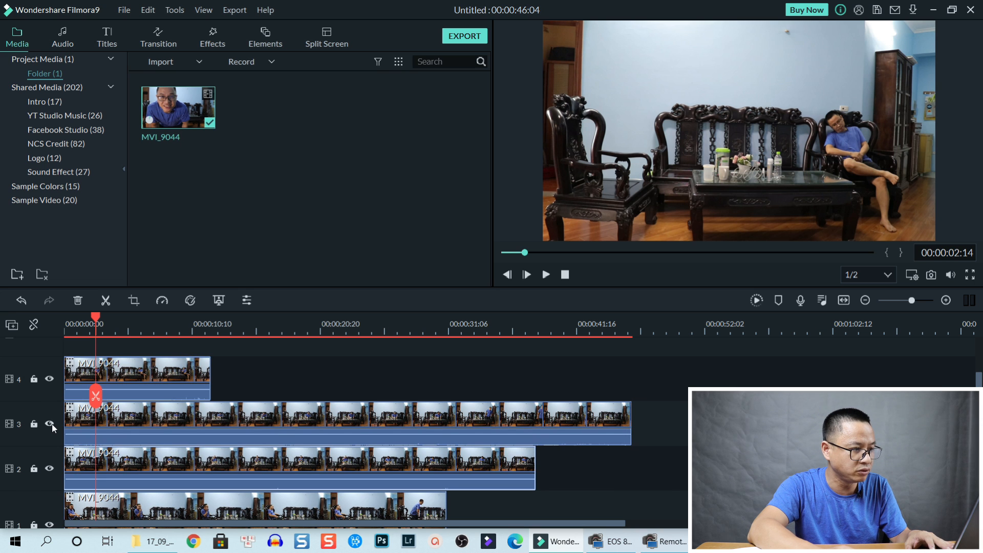
click(49, 379)
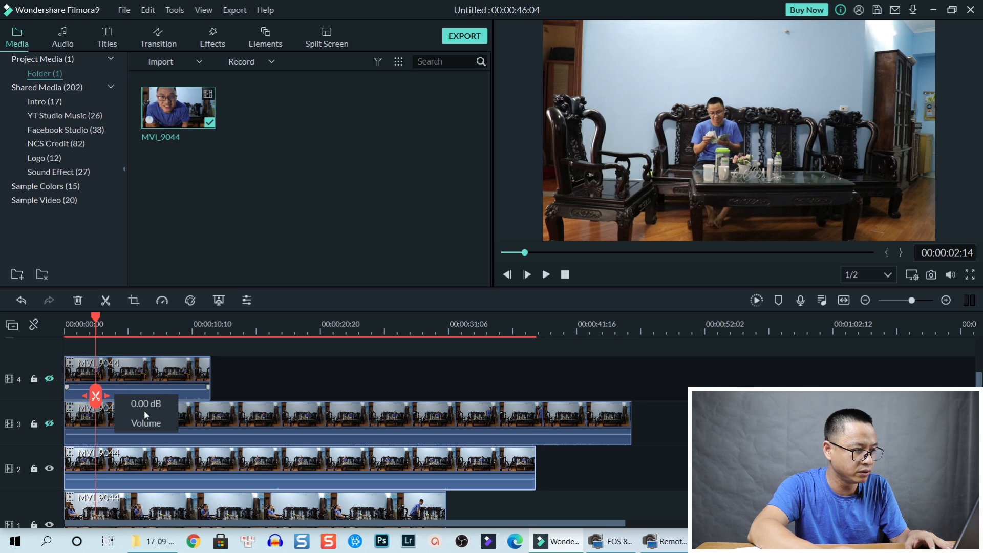
Apply the Image Mask effect from the Utility category to the clip on video track 2
scroll(186, 414, down, 1)
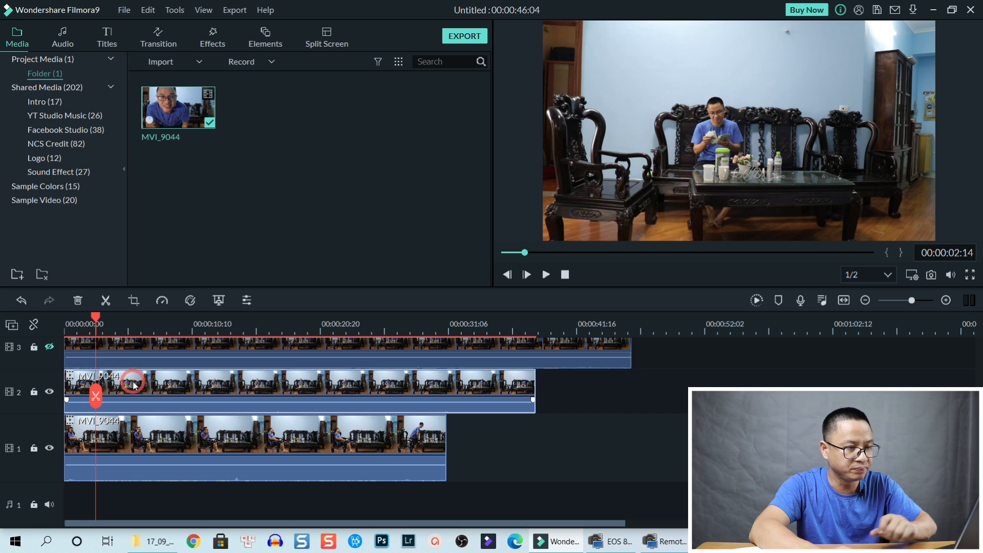
click(151, 450)
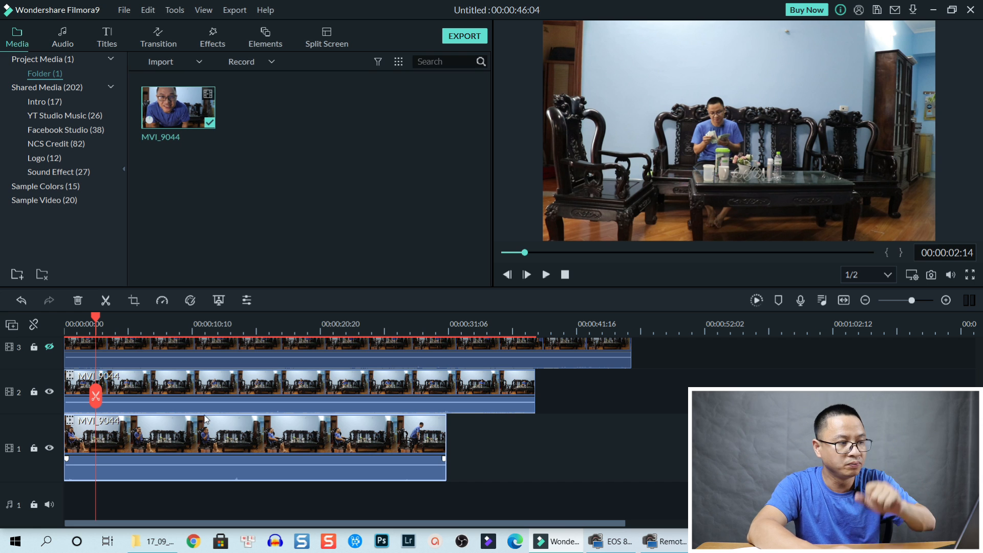
click(219, 389)
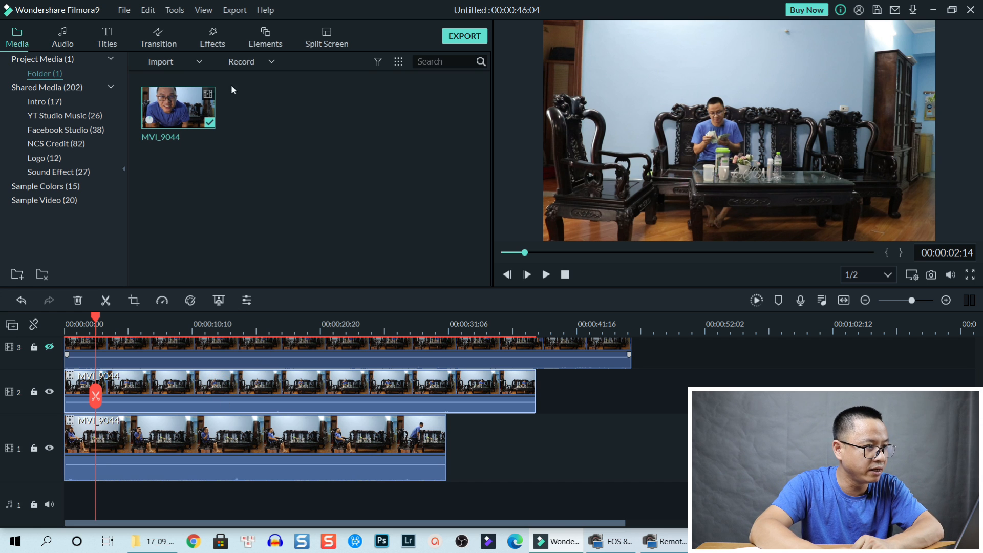
click(213, 36)
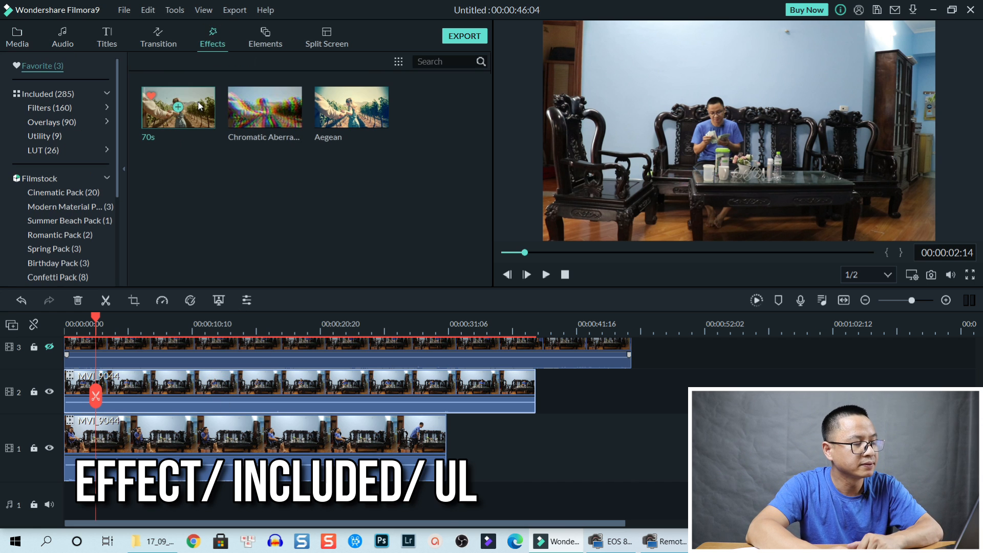
click(49, 135)
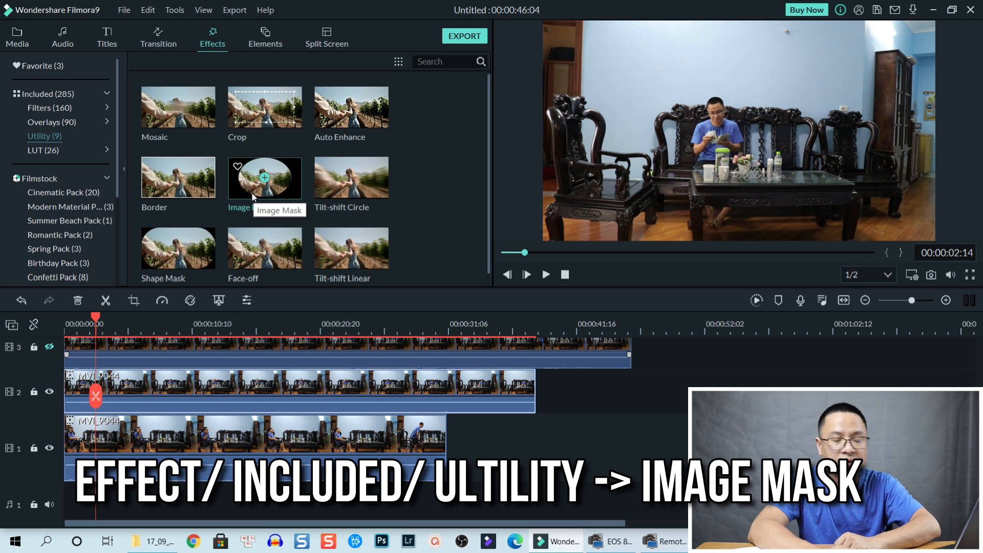
drag(253, 196, 167, 395)
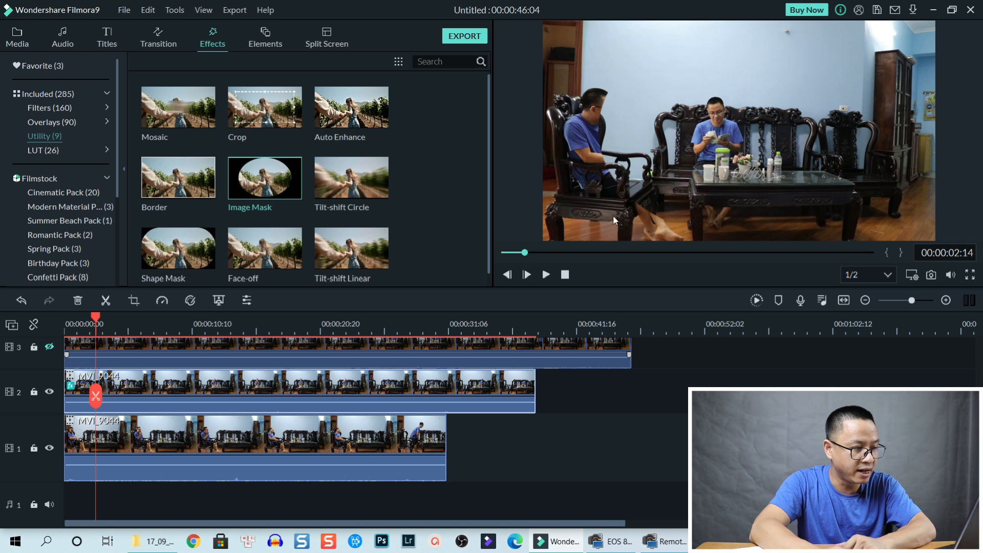
Hide video track 1 and set the Image Mask on the video track 2 clip to width 27 and X -41
click(50, 448)
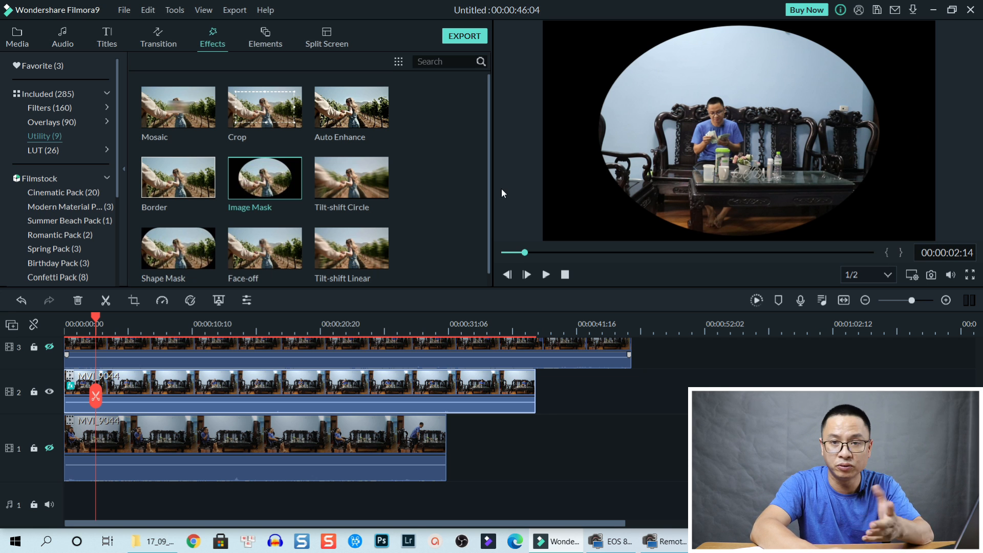
click(166, 391)
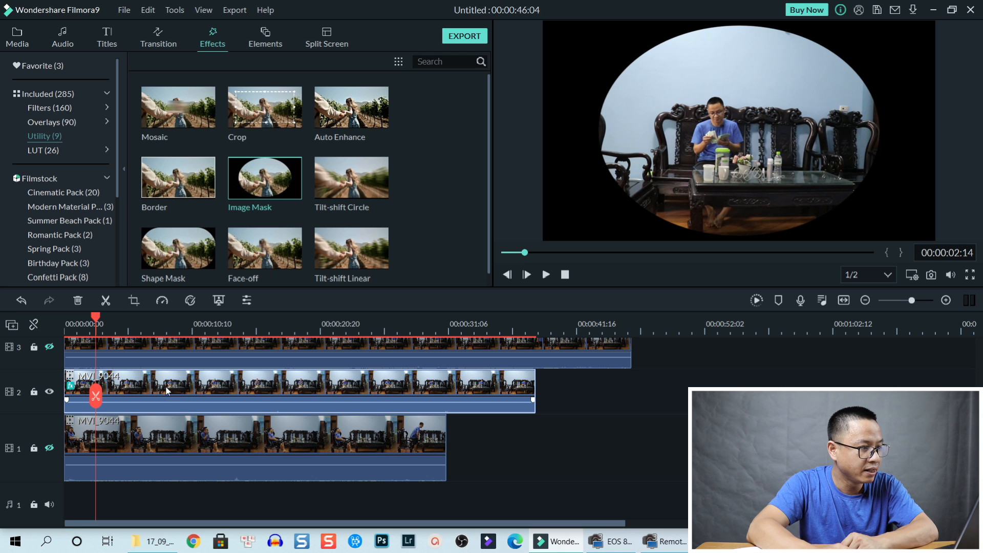
double_click(166, 392)
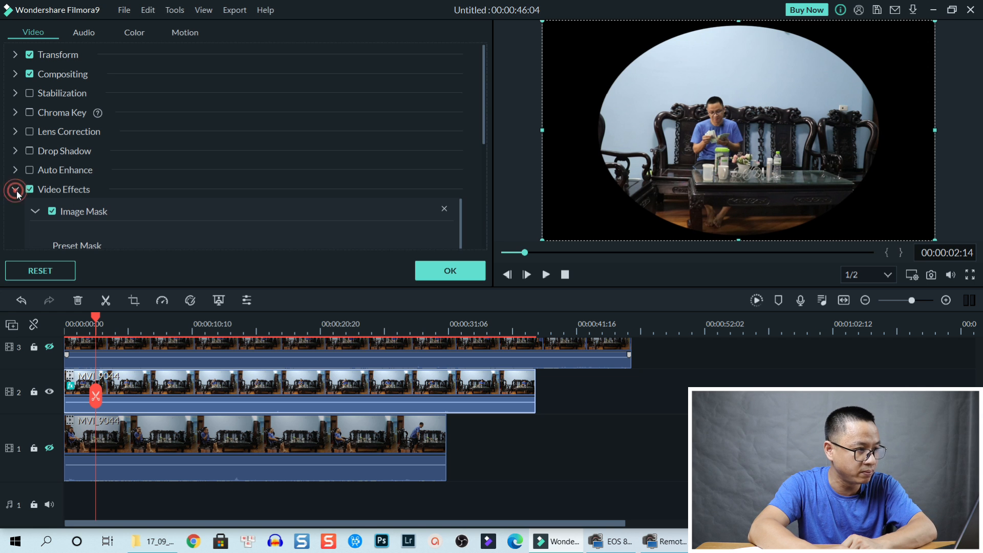
click(14, 190)
drag(484, 112, 478, 234)
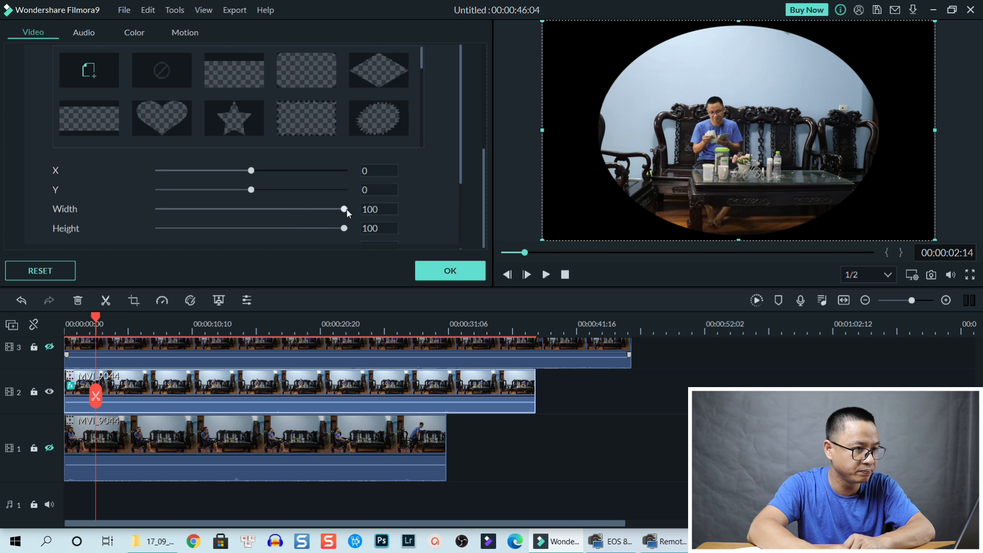
drag(347, 210, 220, 215)
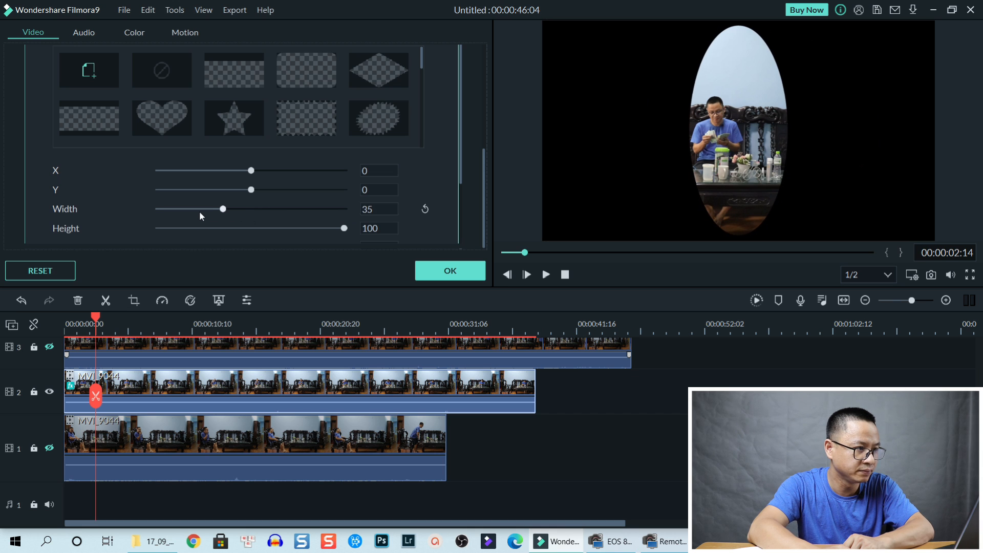
drag(197, 208, 211, 205)
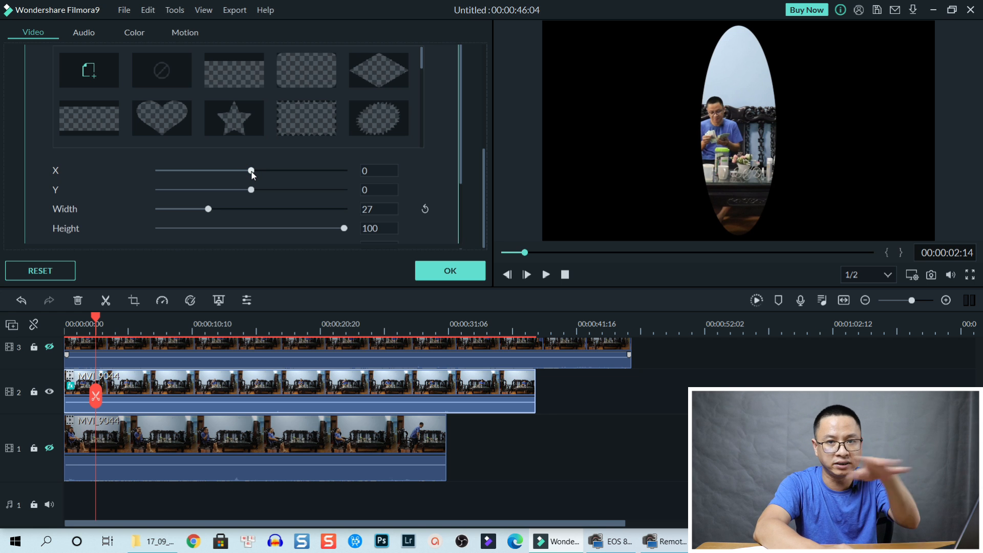
drag(251, 172, 248, 177)
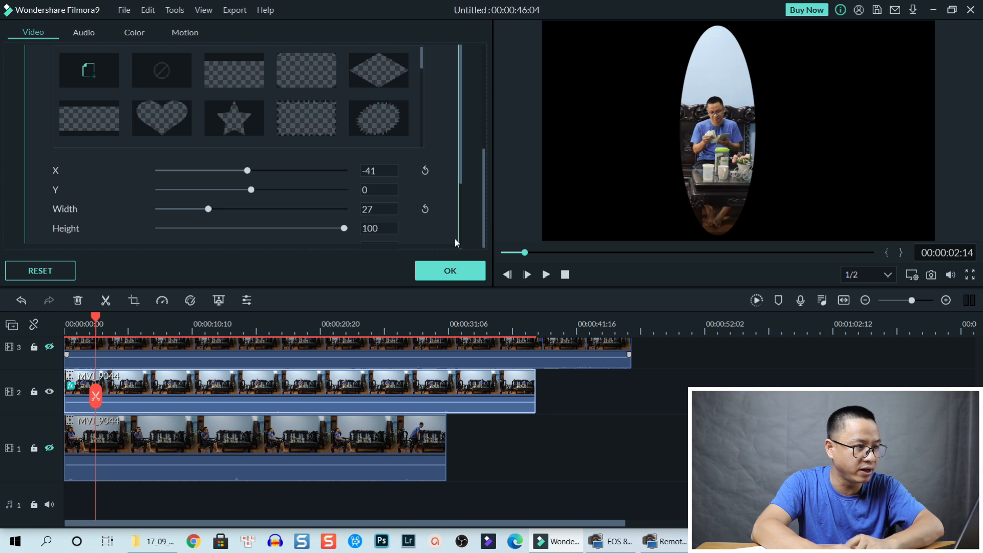
Set the feather of the video track 2 clip's Image Mask to 70 and accept the mask settings
scroll(382, 199, down, 3)
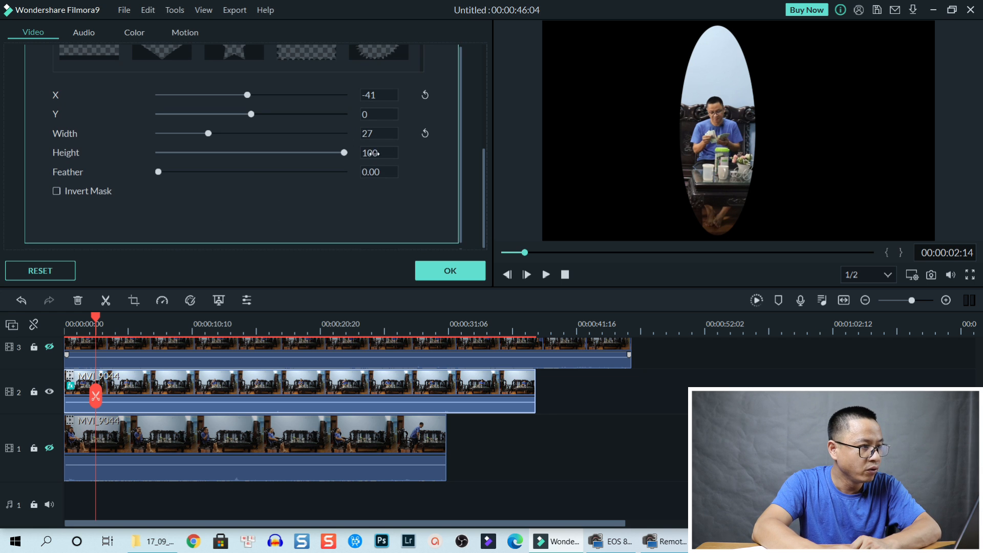
click(375, 174)
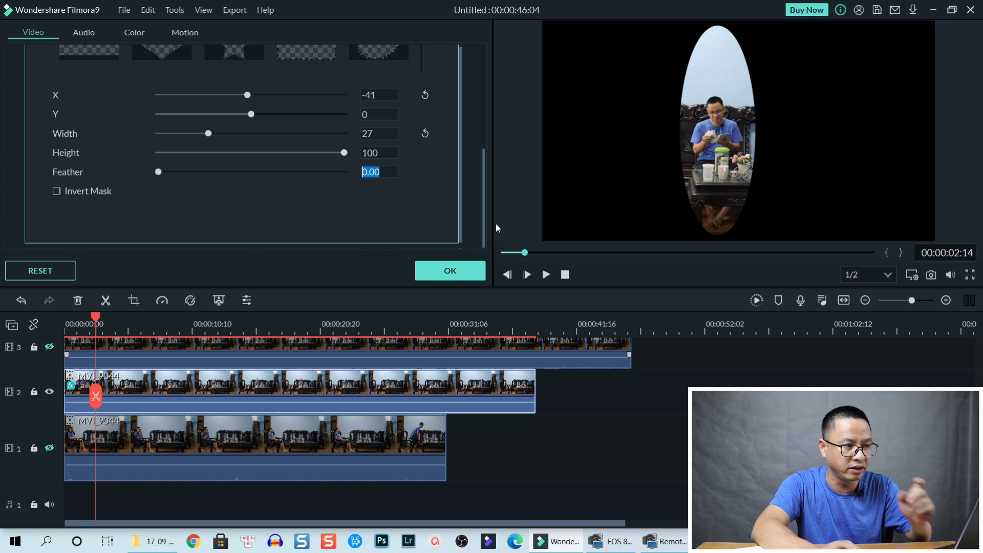
text(70)
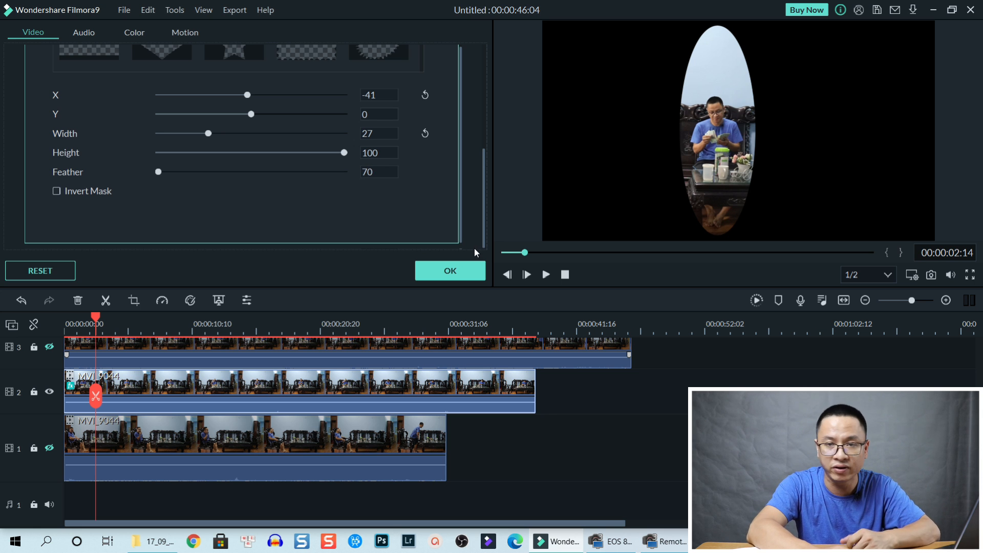
click(450, 272)
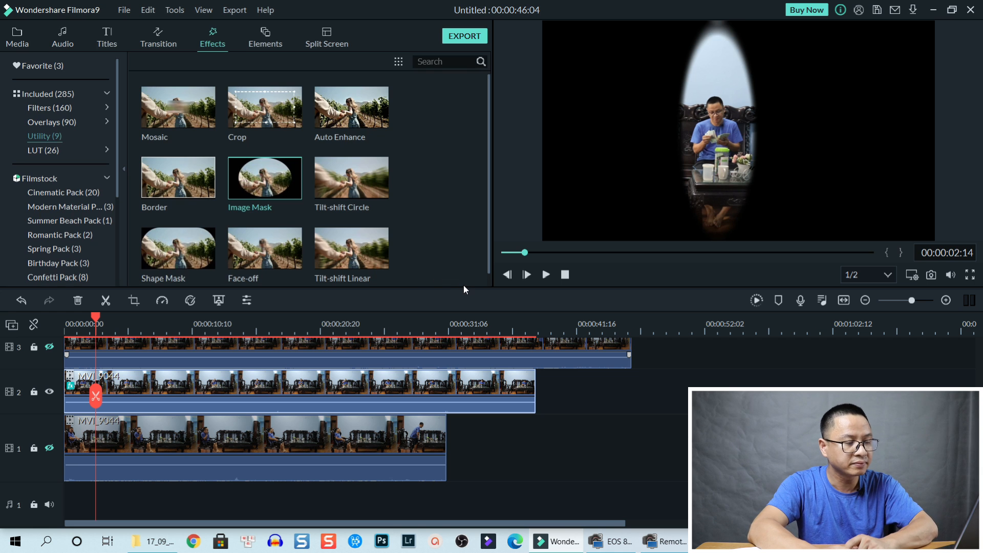
Make video tracks 1 and 3 visible again
click(50, 449)
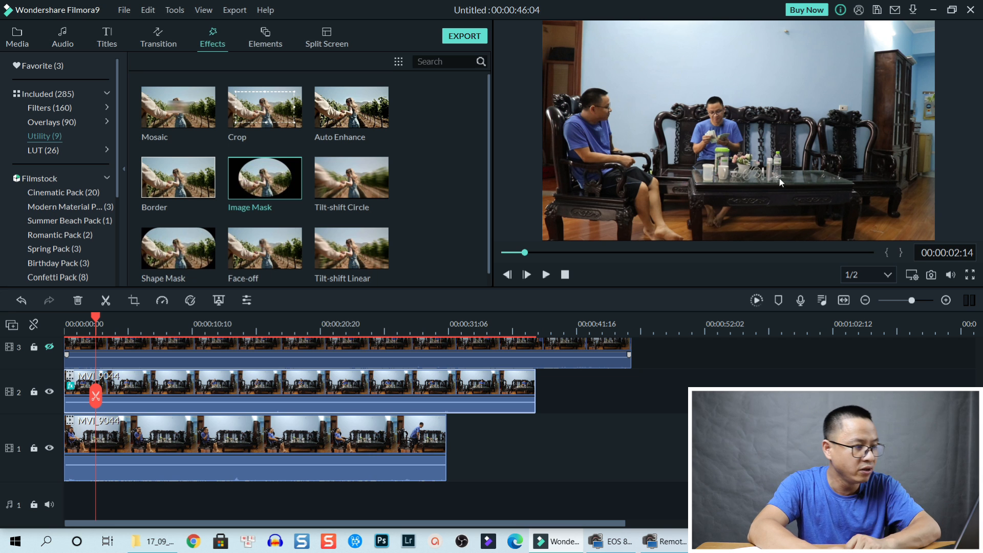
scroll(198, 322, up, 1)
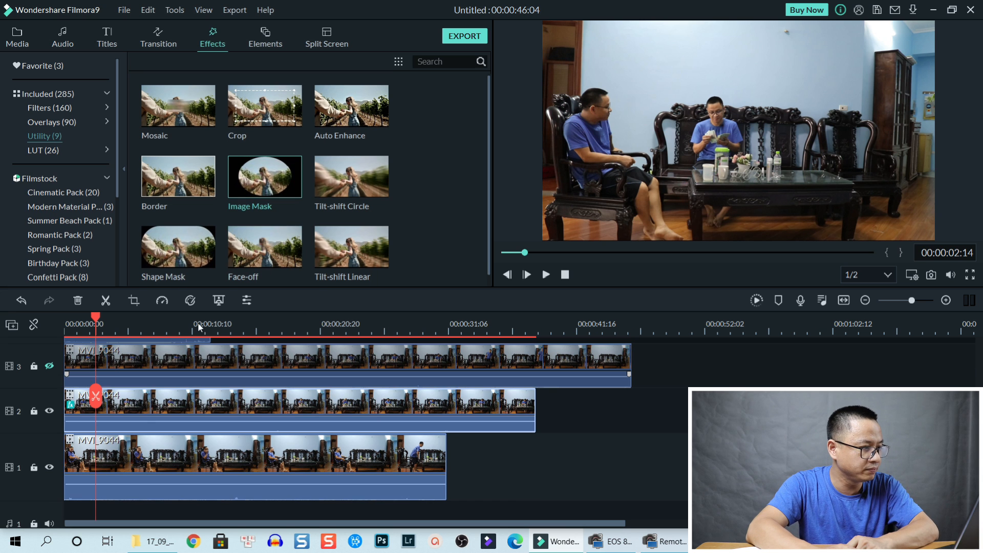
click(49, 366)
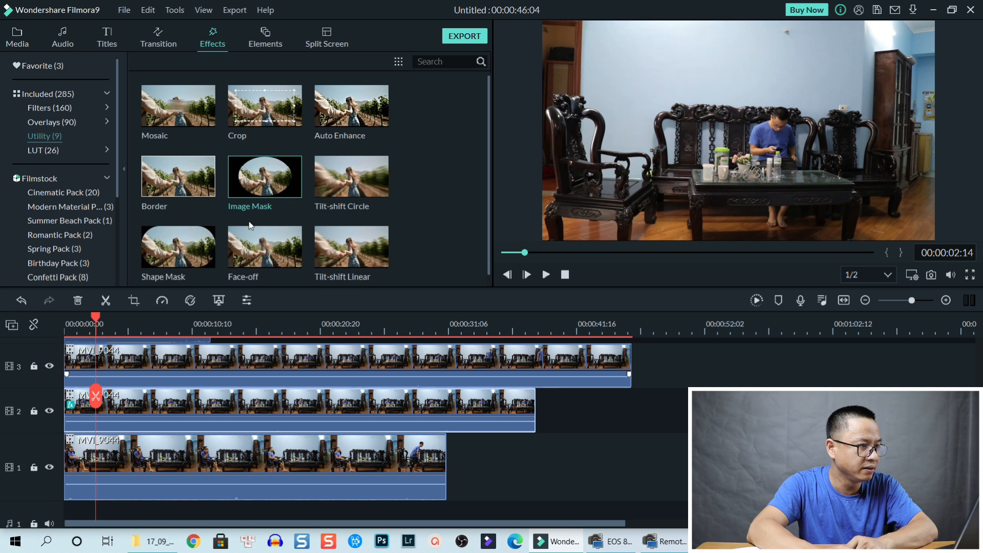
Apply the Image Mask effect to the clip on video track 3 and hide video tracks 1 and 2
mouse_move(275, 189)
mouse_down()
mouse_move(248, 257)
mouse_move(178, 367)
mouse_up()
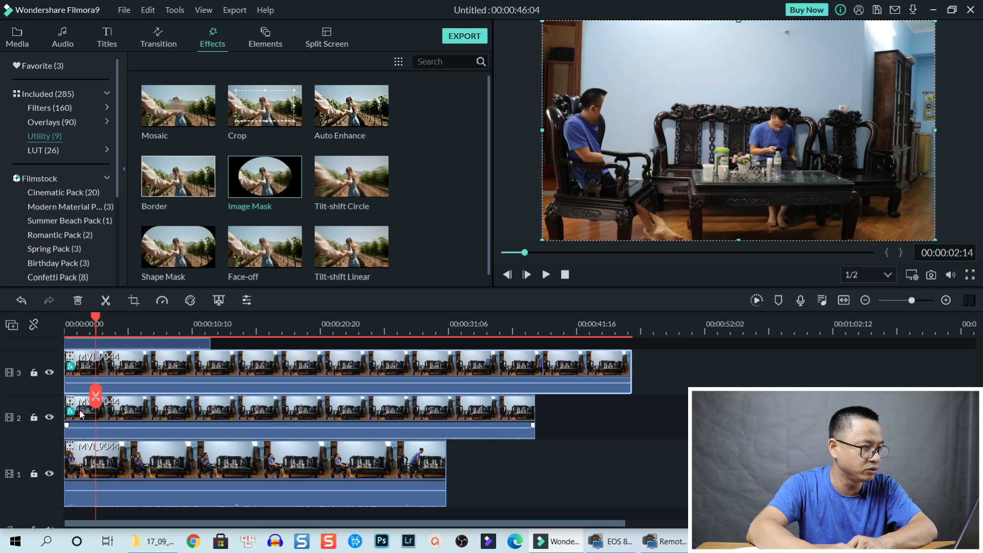
click(49, 417)
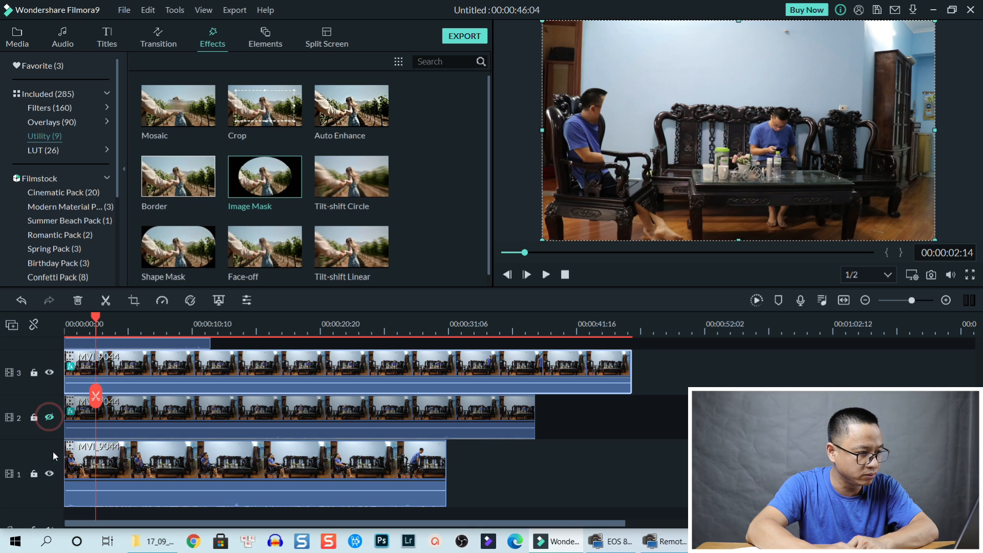
click(49, 474)
Set the Image Mask on the video track 3 clip to width 25 and X 82
click(187, 367)
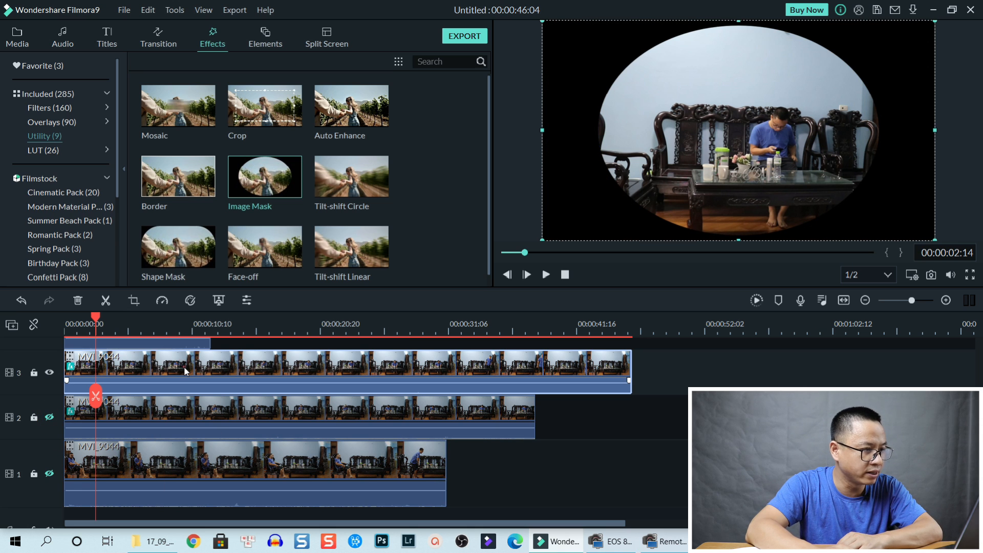
double_click(184, 367)
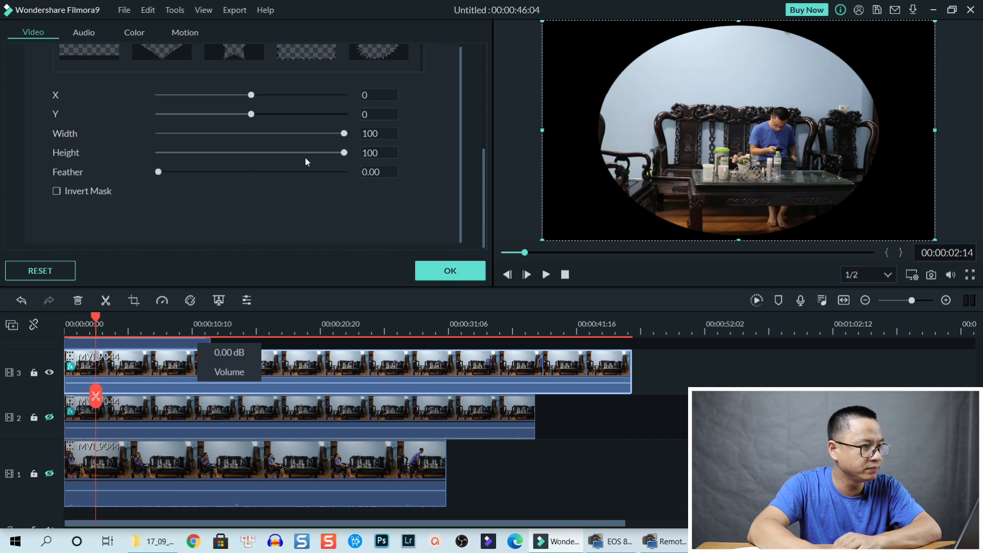
scroll(313, 153, up, 5)
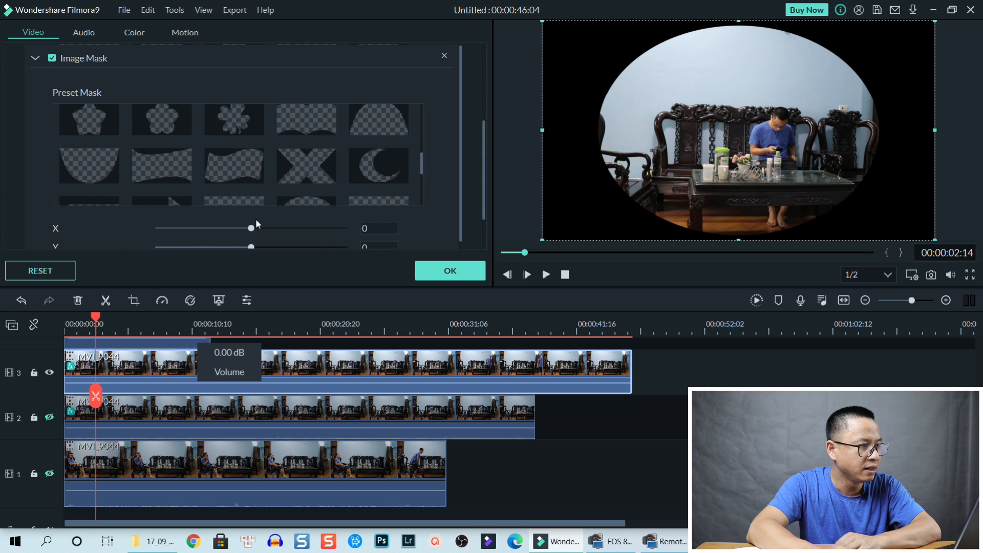
scroll(256, 219, down, 3)
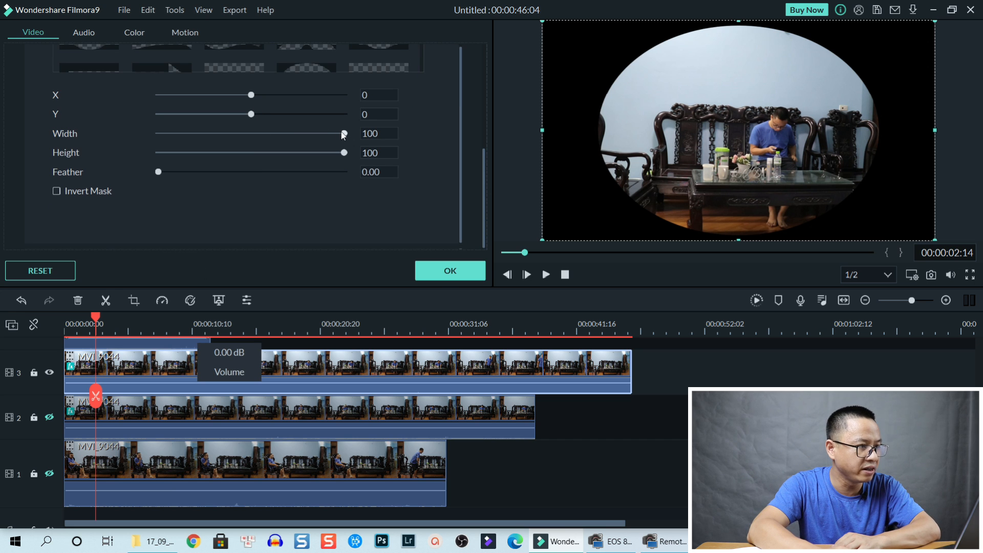
drag(344, 134, 215, 139)
drag(213, 138, 206, 138)
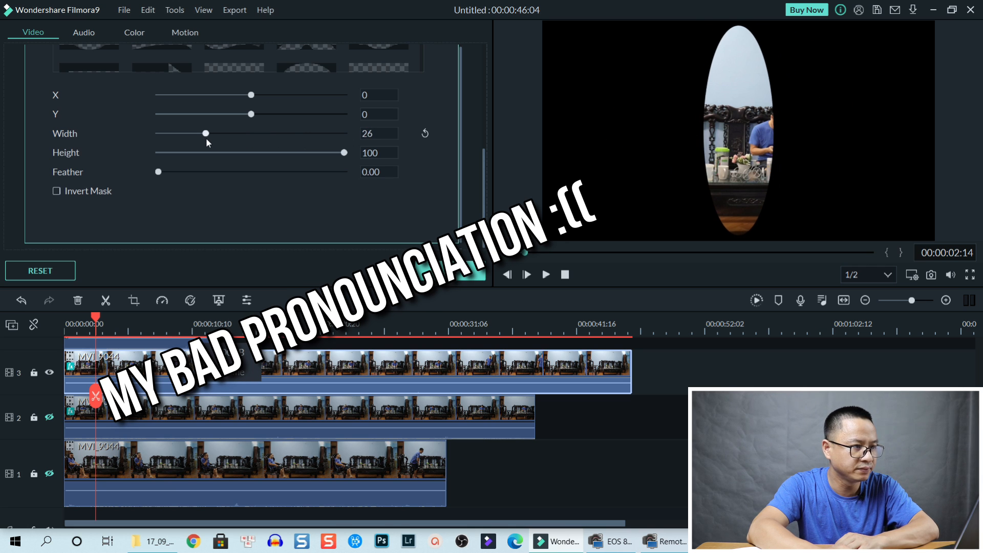
click(252, 94)
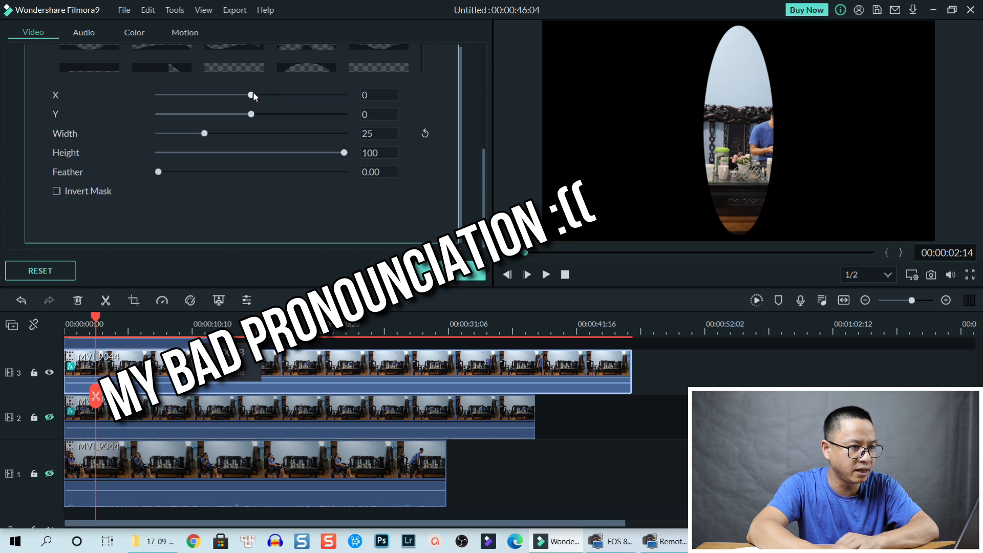
drag(253, 95, 260, 95)
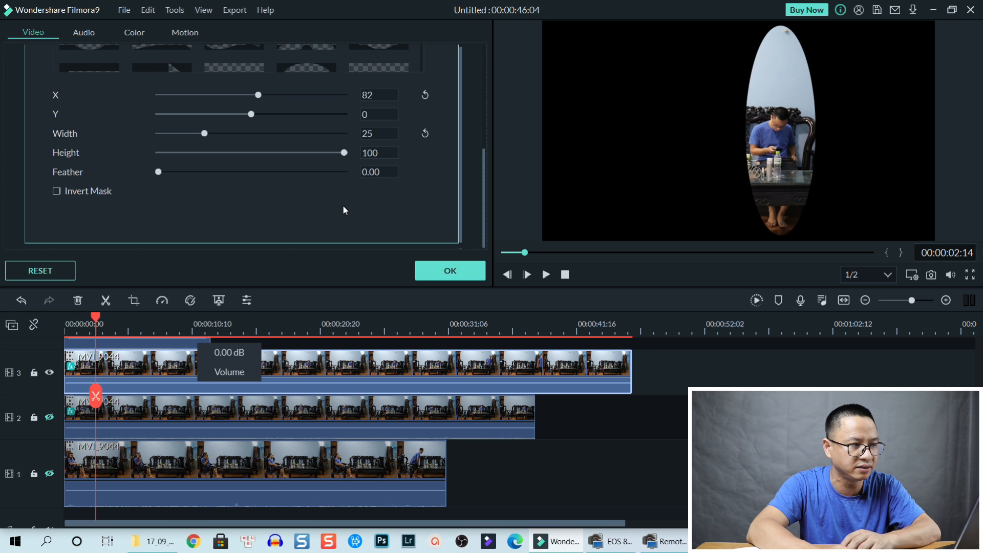
Set the feather of the video track 3 clip's Image Mask to 70 and accept the mask settings
click(368, 172)
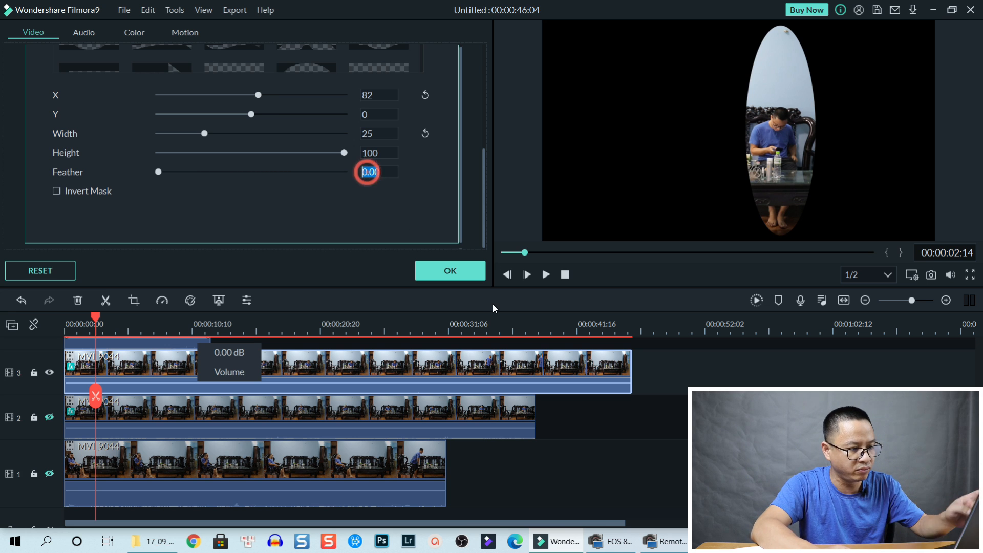
text(70)
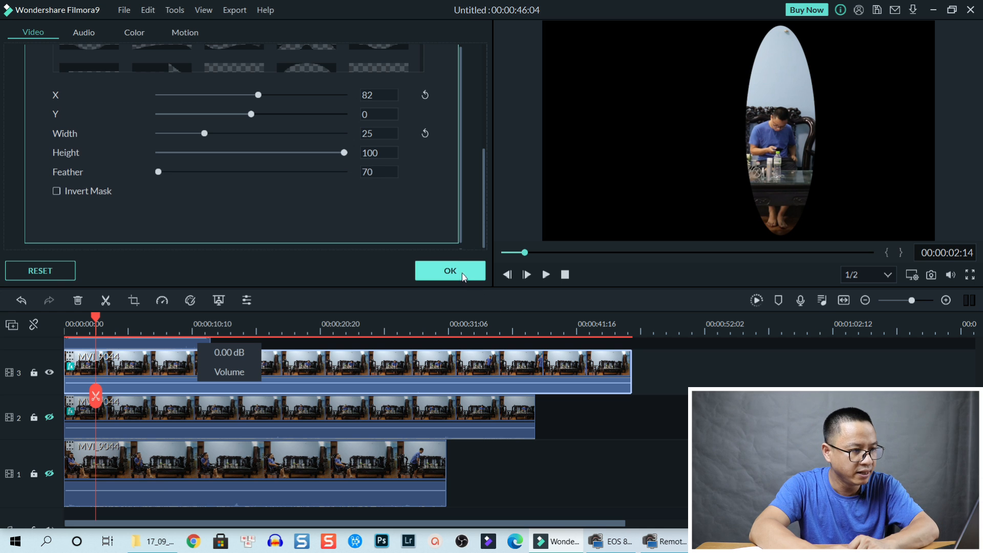
click(425, 271)
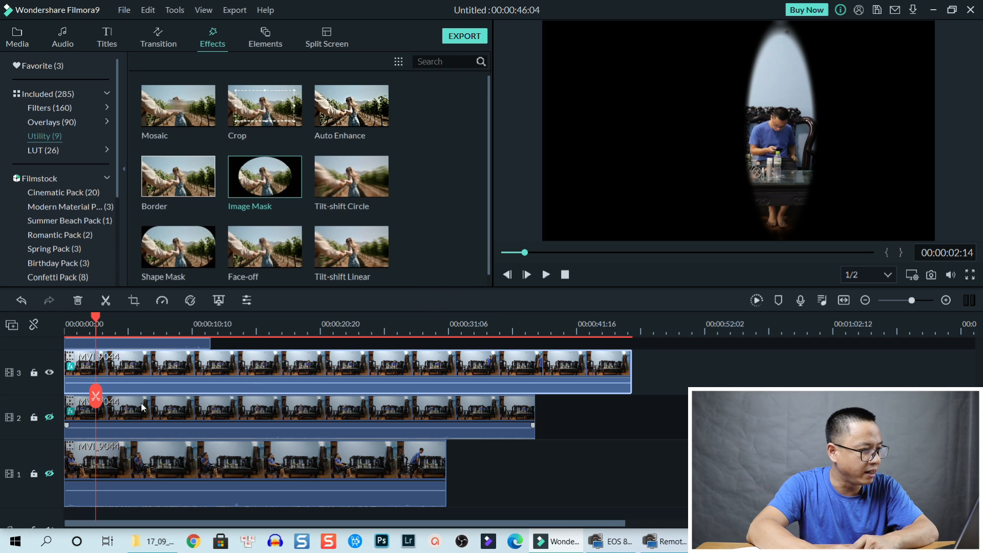
Make video tracks 1 and 2 visible again
click(49, 418)
click(49, 473)
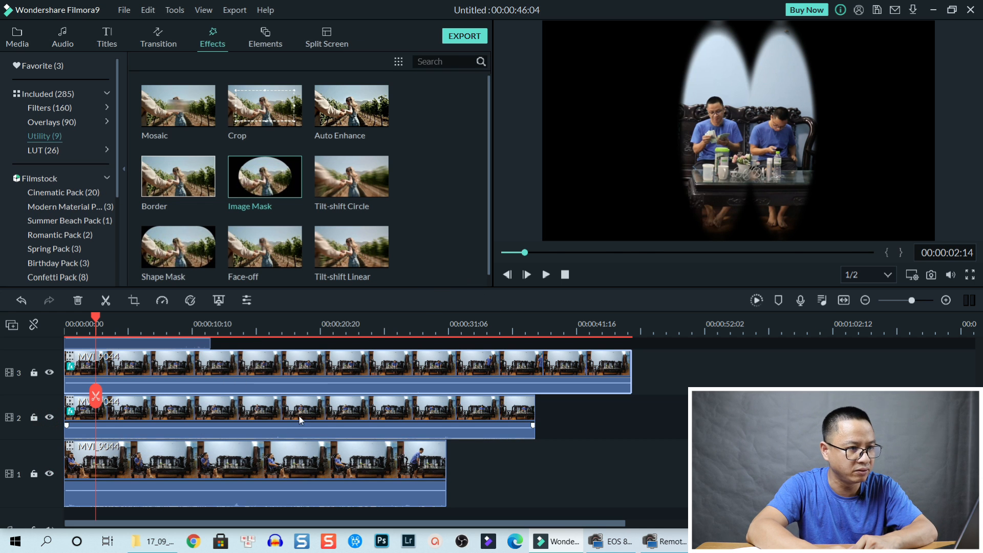
click(348, 412)
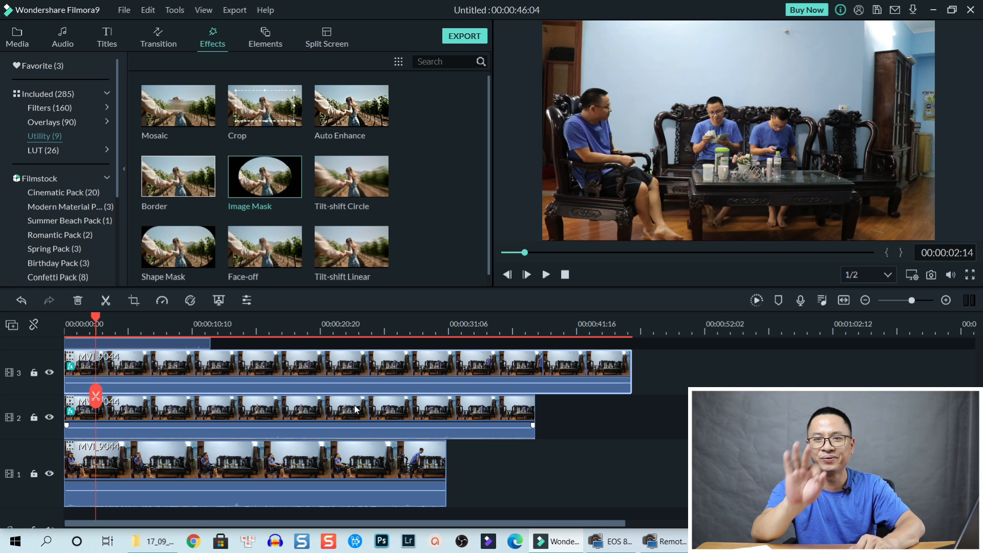
click(443, 365)
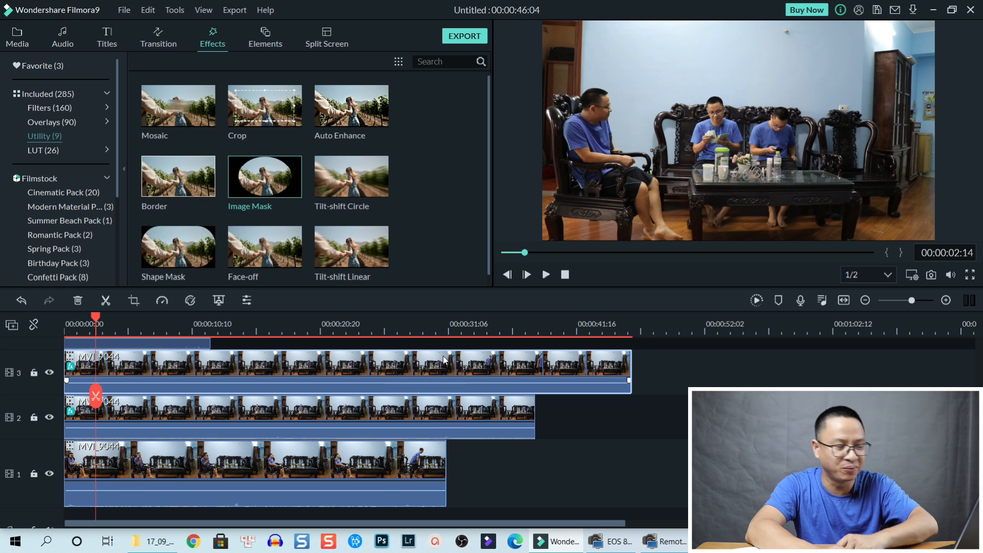
Apply the Image Mask effect to the short clip on video track 4 and make that track visible
scroll(343, 363, up, 2)
mouse_move(281, 199)
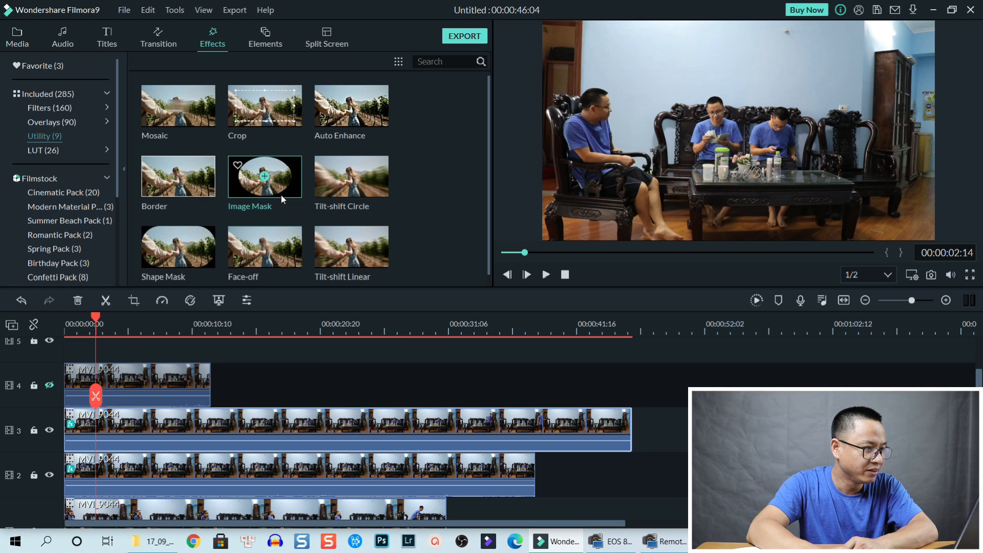
drag(281, 195, 139, 385)
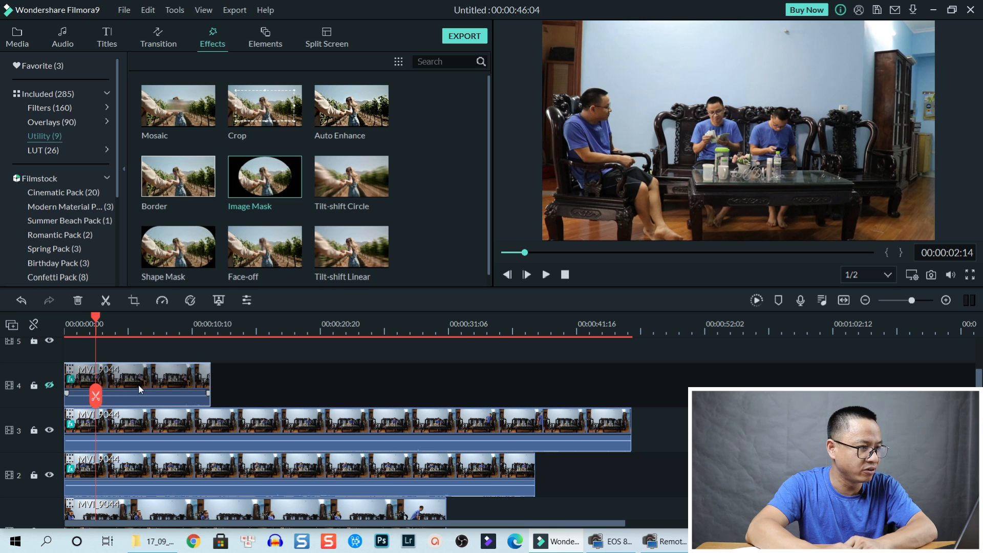
click(49, 385)
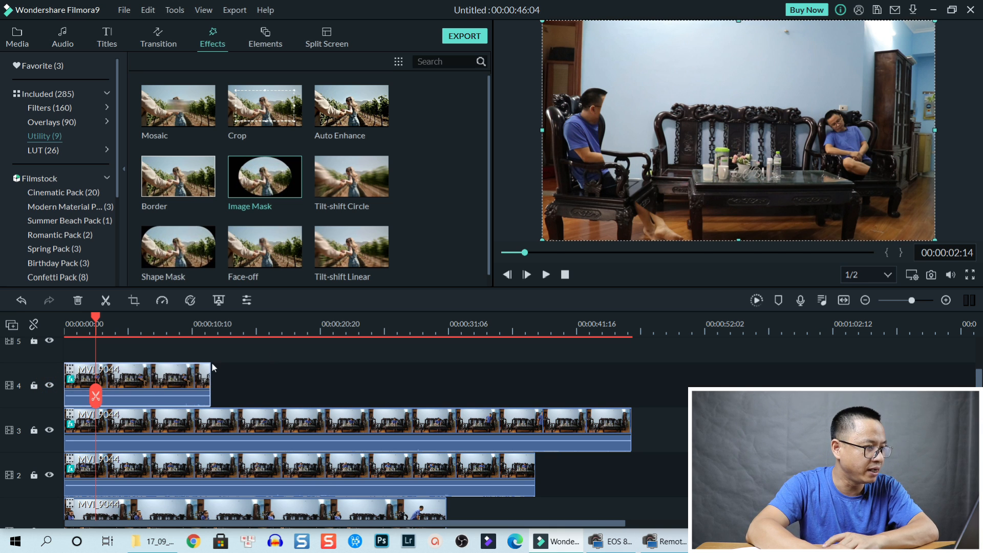
Open the video track 4 clip's Image Mask settings and hide video tracks 1, 2 and 3
double_click(154, 374)
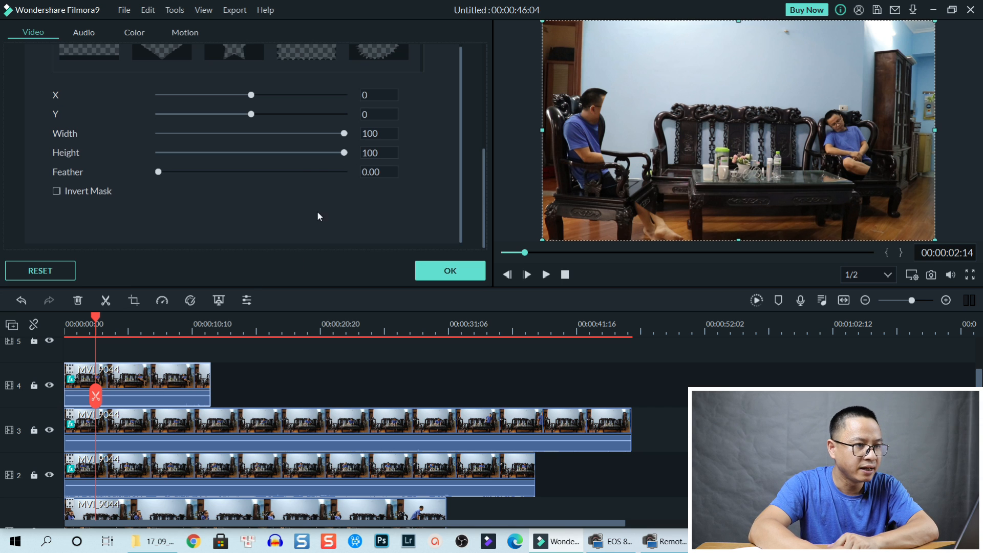
scroll(209, 425, down, 1)
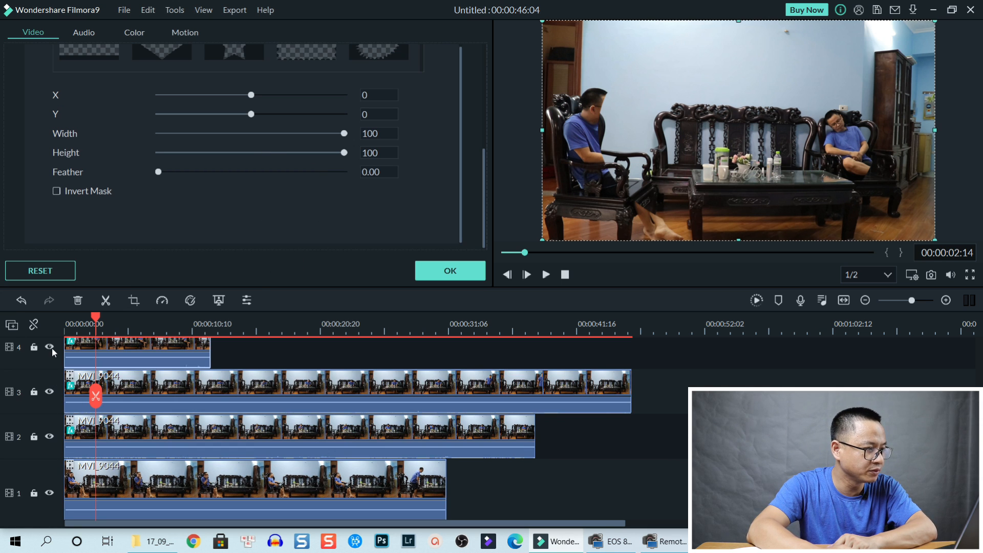
click(49, 392)
click(49, 437)
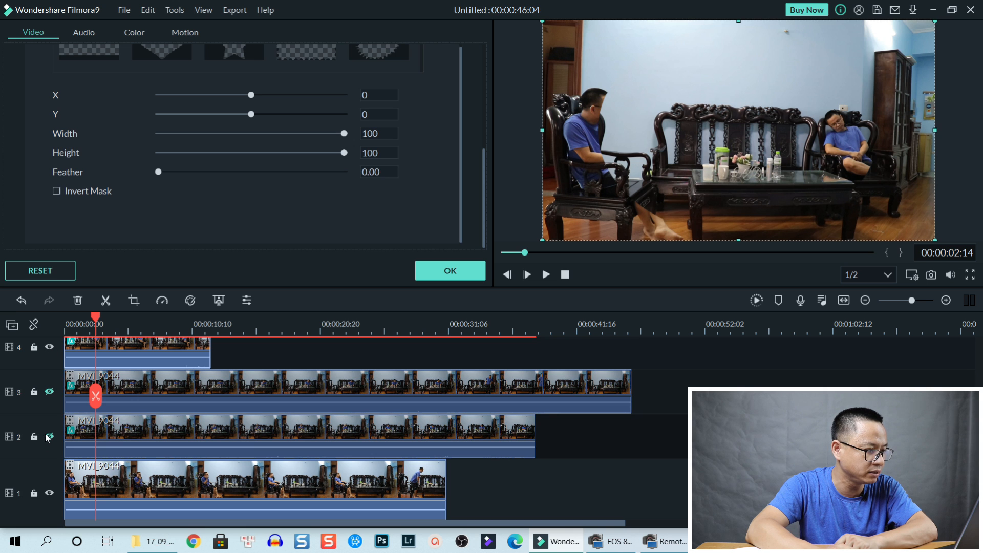
click(49, 492)
scroll(193, 328, up, 2)
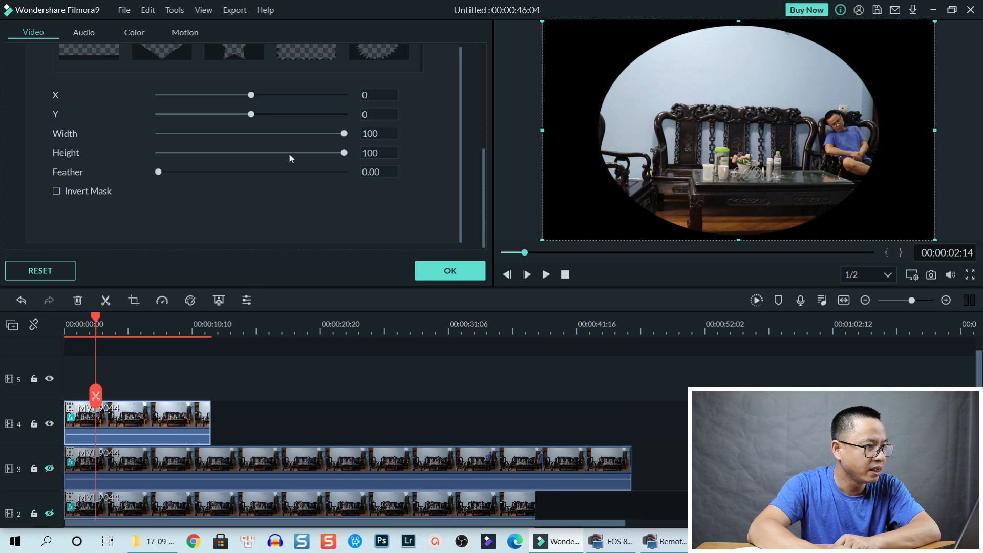
Set the Image Mask on the video track 4 clip to width 45 and X 275, and accept the mask settings
drag(344, 133, 206, 137)
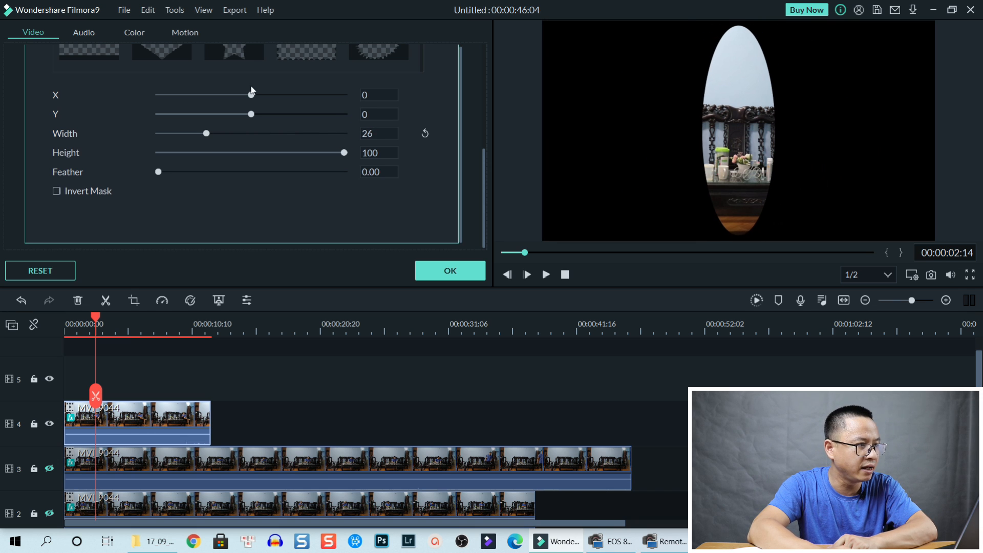
drag(249, 96, 273, 96)
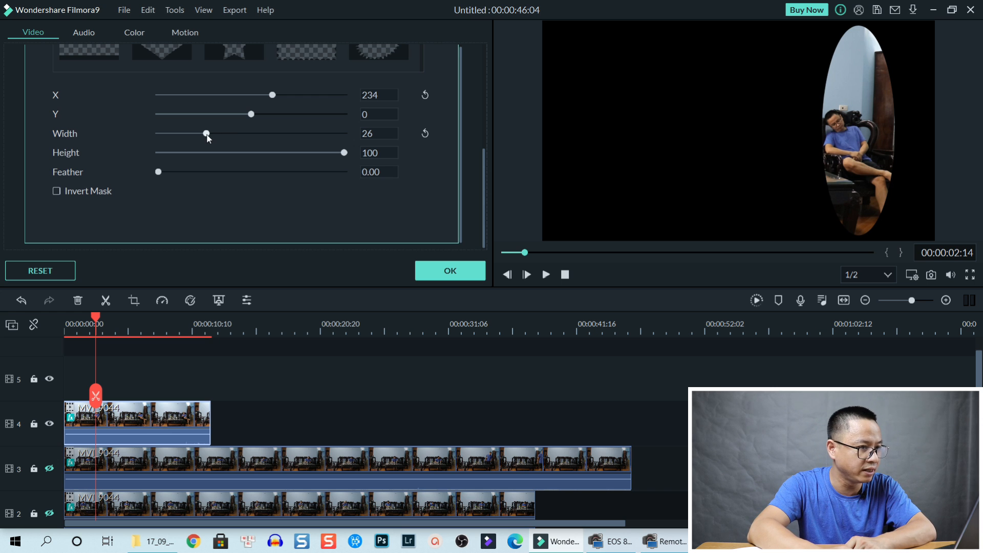
drag(207, 135, 222, 132)
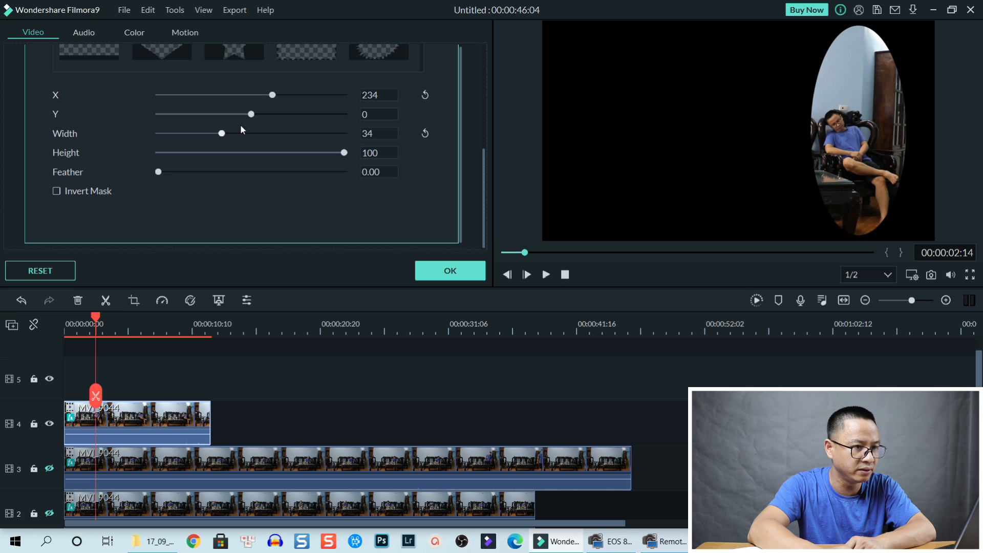
click(241, 127)
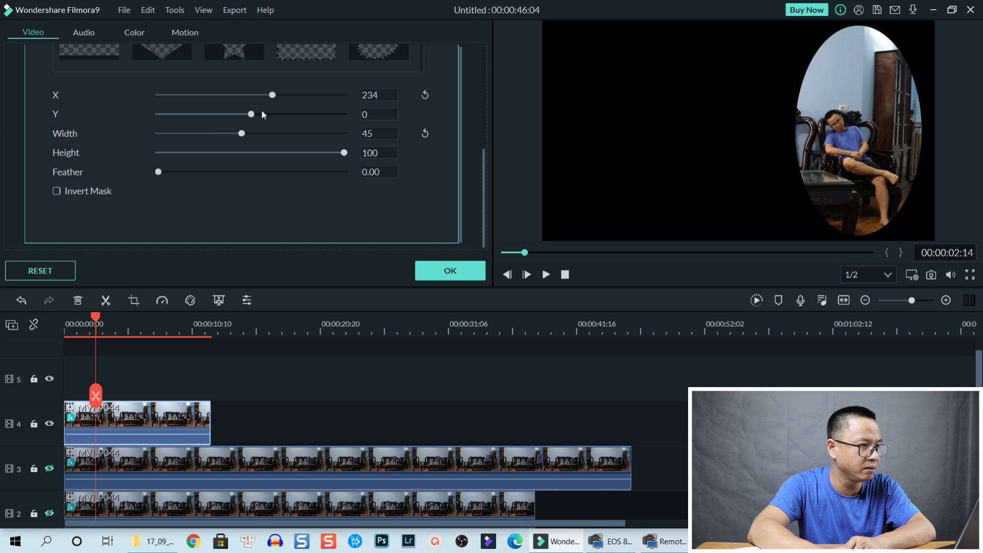
drag(272, 96, 278, 98)
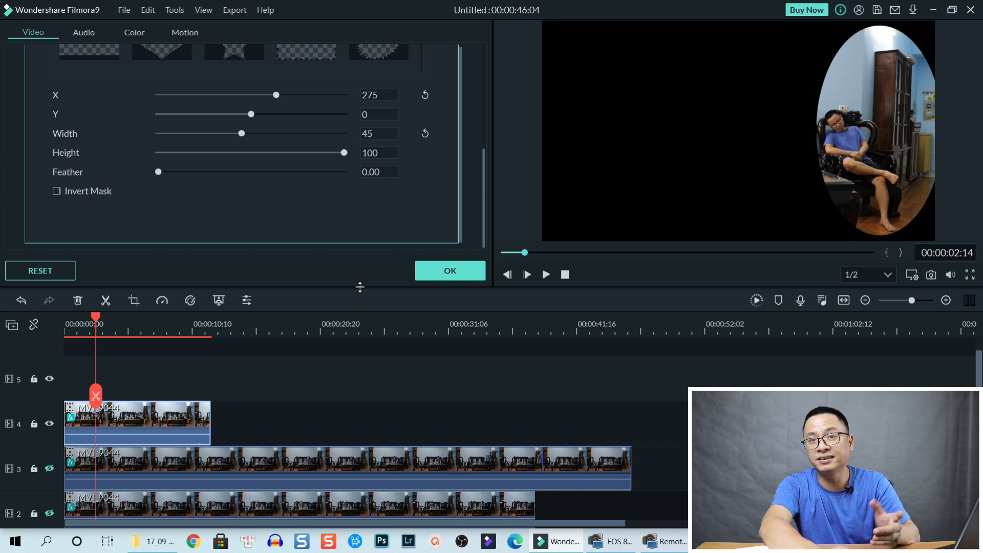
click(428, 272)
Make video tracks 1, 2 and 3 visible again to show the full composite
scroll(230, 435, down, 1)
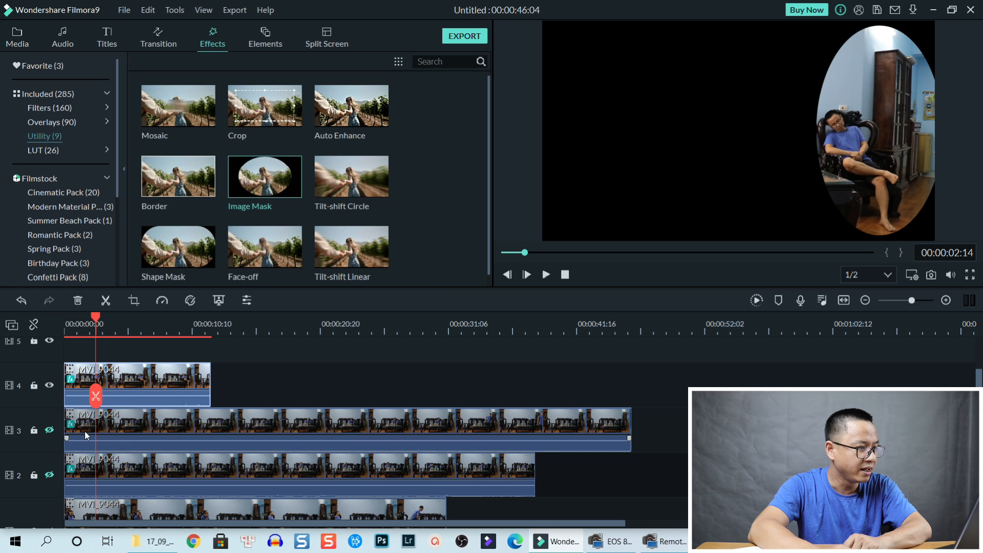
click(49, 430)
click(49, 474)
scroll(57, 470, down, 1)
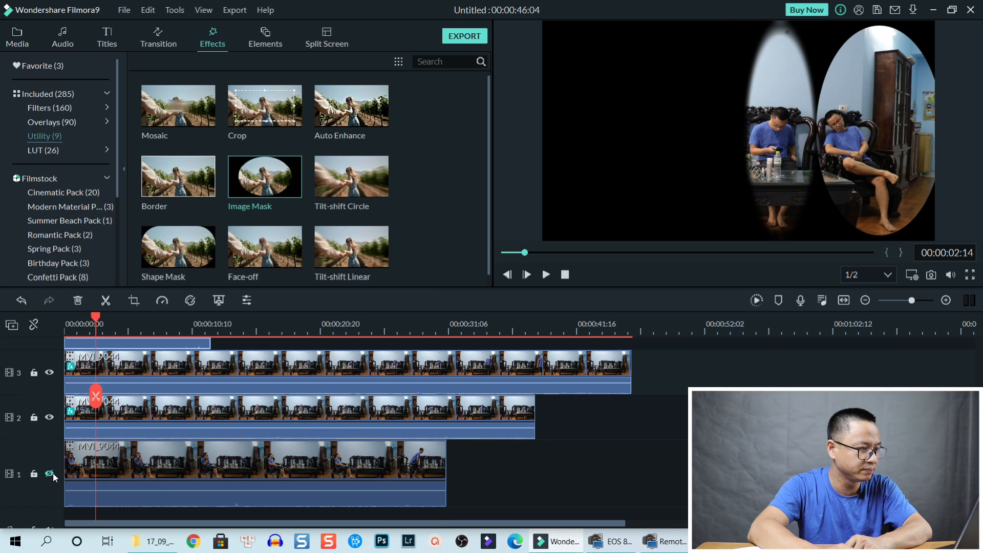
click(50, 474)
Play the composite from the beginning of the timeline and stop playback at 00:00:08:06
scroll(305, 415, up, 2)
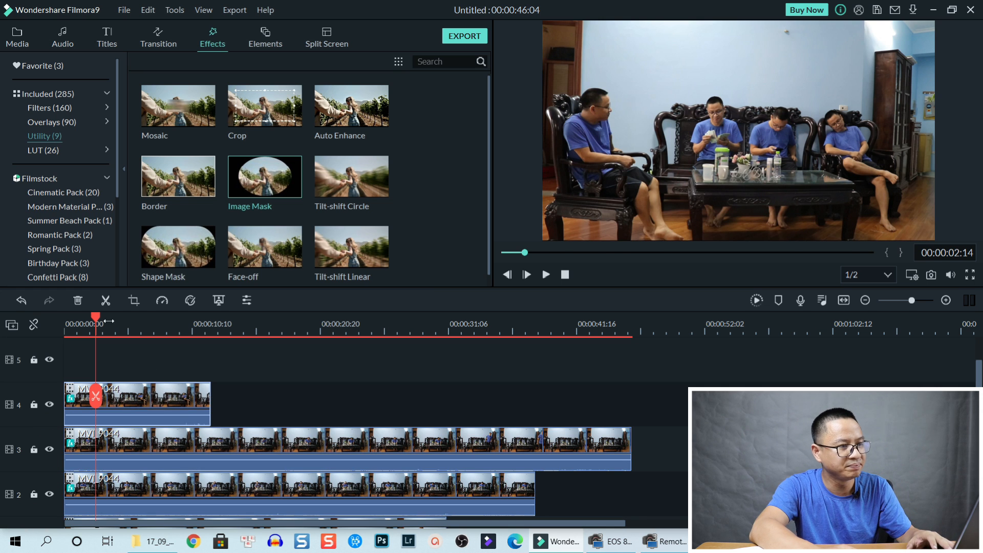
click(66, 325)
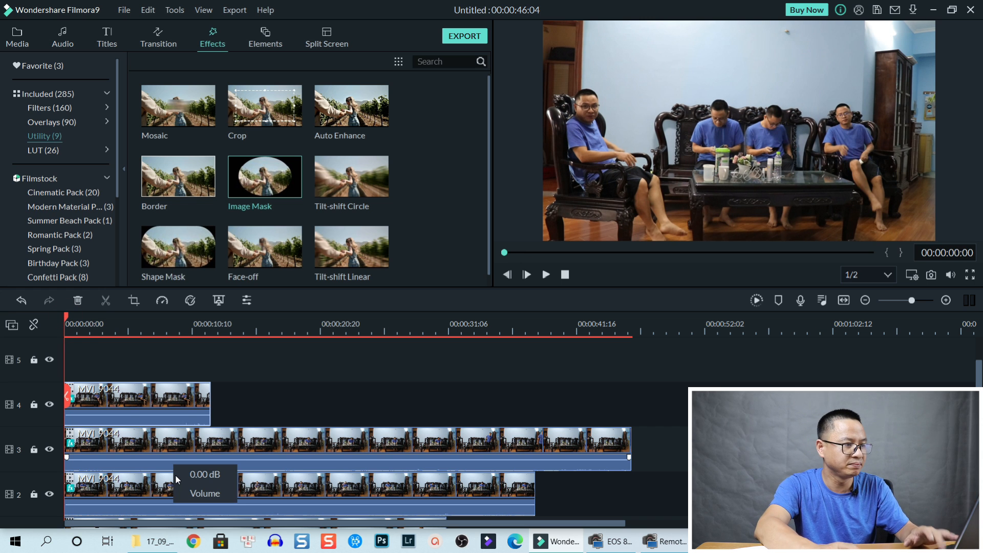
key(space)
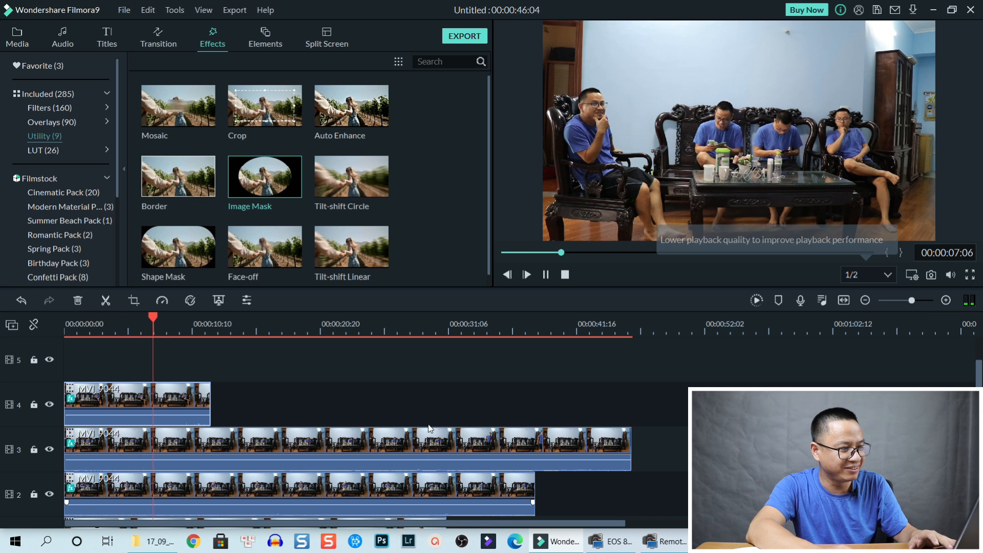
key(space)
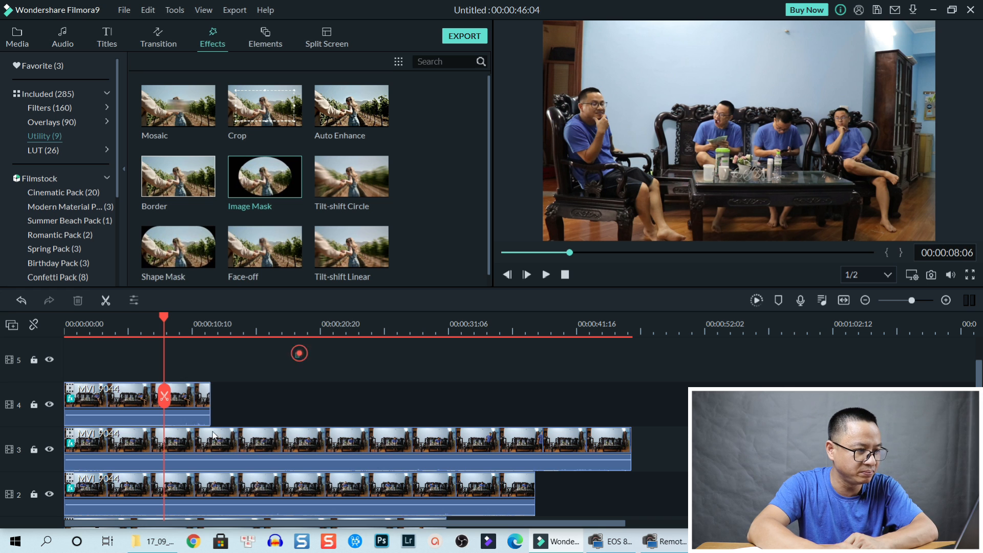
Select the clips on all the stacked video tracks and split them at 00:00:08:06
drag(299, 353, 160, 447)
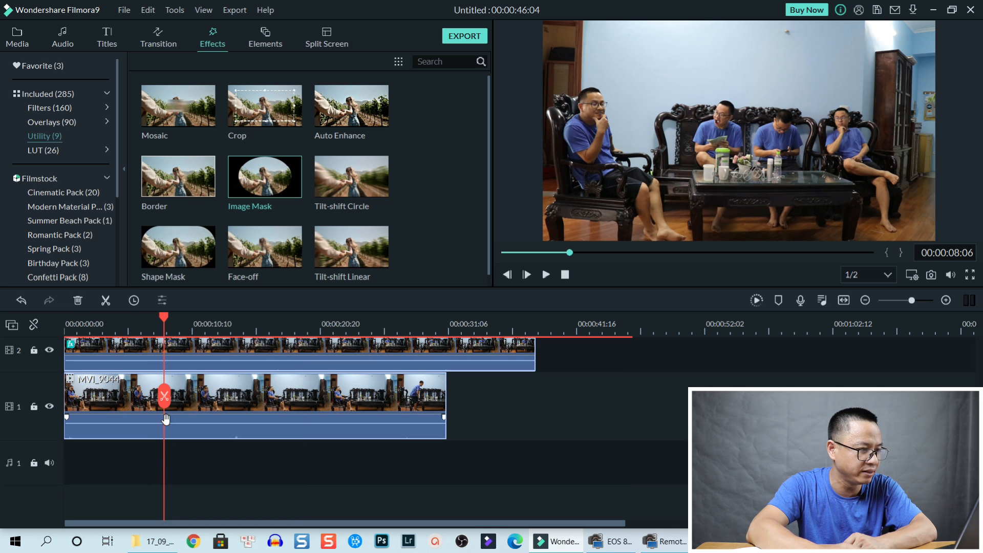
click(165, 401)
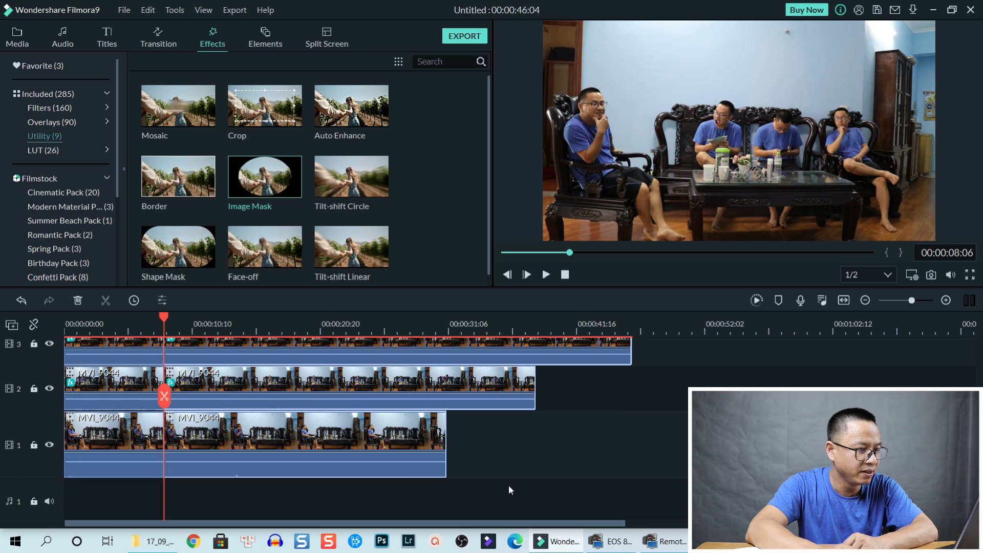
Delete the clip parts after the 00:00:08:06 split on all stacked video tracks and fit the timeline to the remaining length
drag(460, 494, 186, 398)
key(Delete)
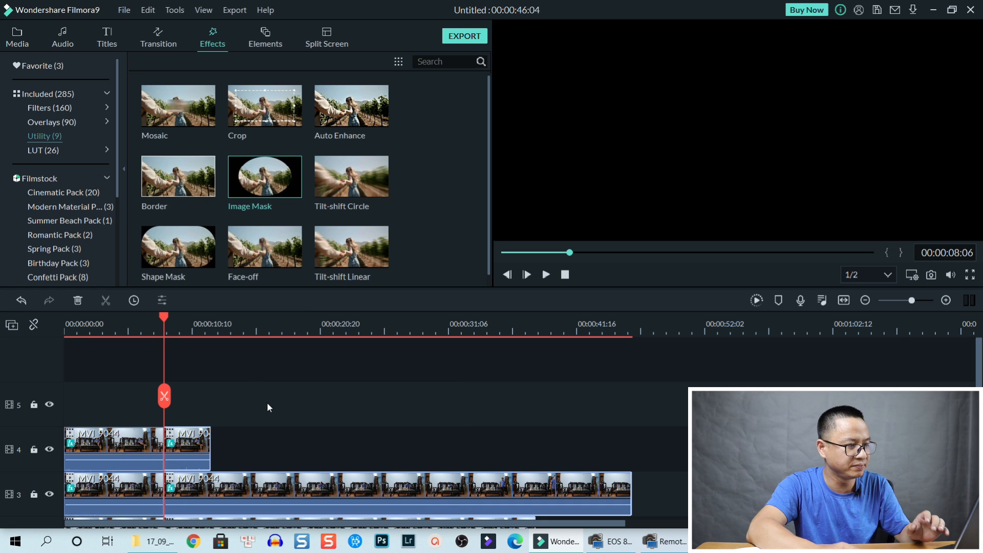
click(844, 300)
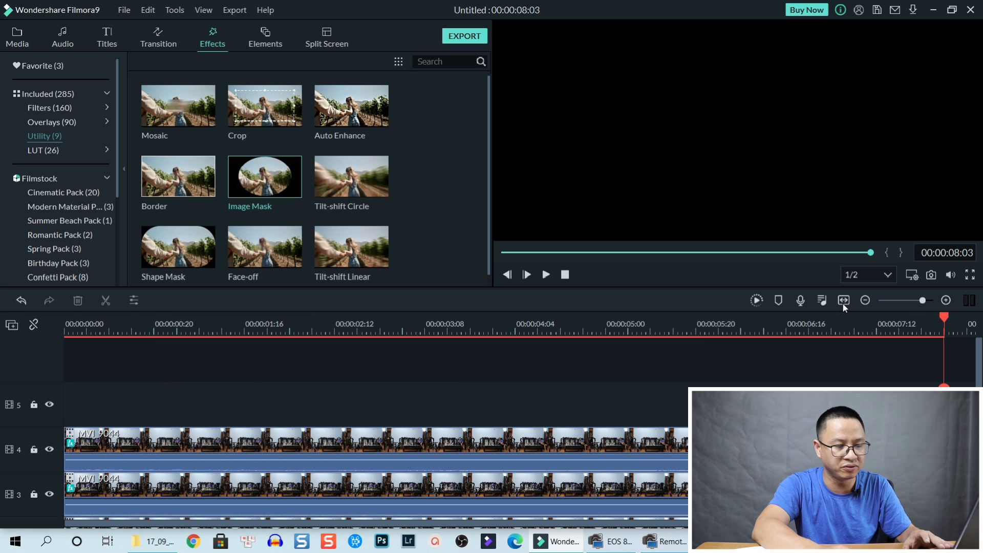
Play the trimmed composite from the beginning of the timeline and stop playback at 00:00:04:00
key(Home)
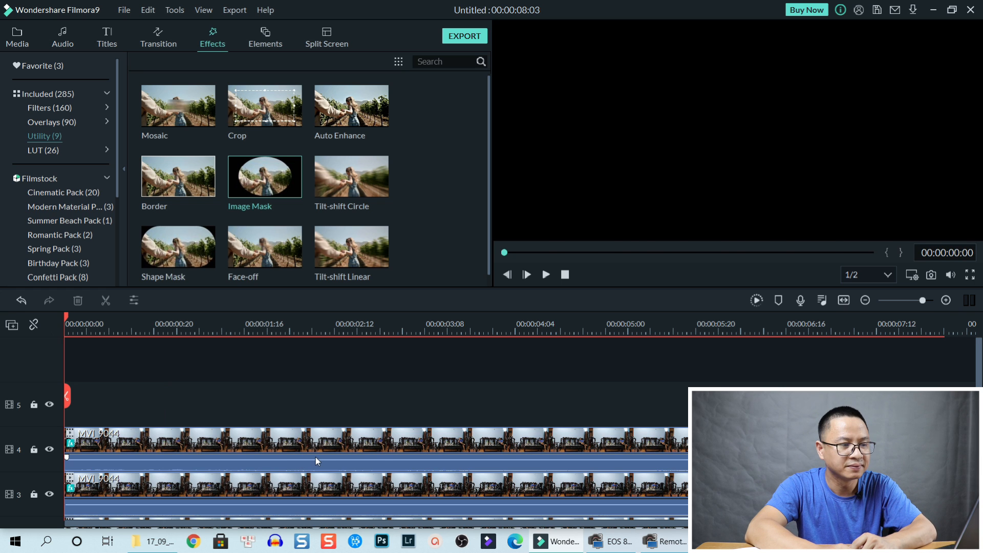
key(space)
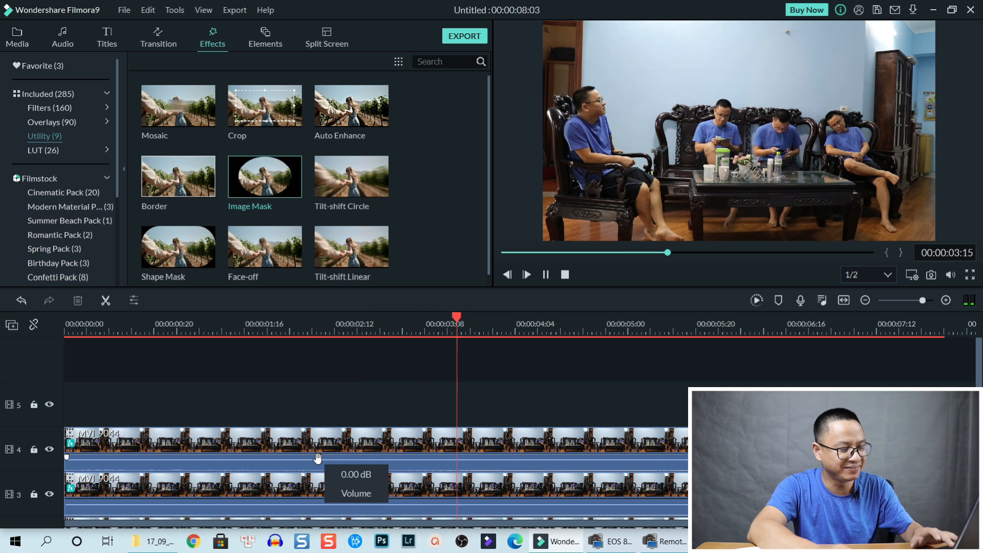
key(space)
Set the Image Mask feather to 70 on the video track 4 clip and accept the mask settings
click(417, 441)
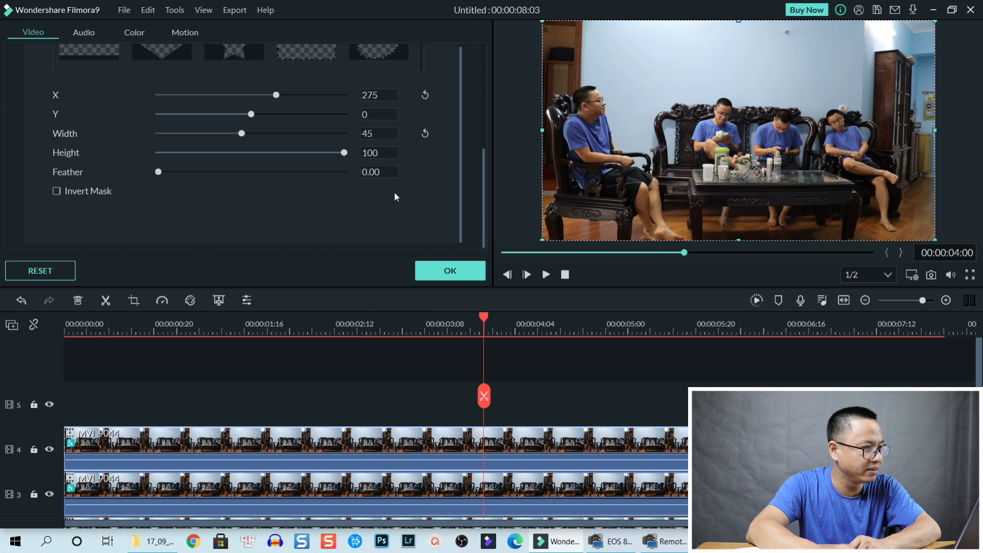
click(374, 172)
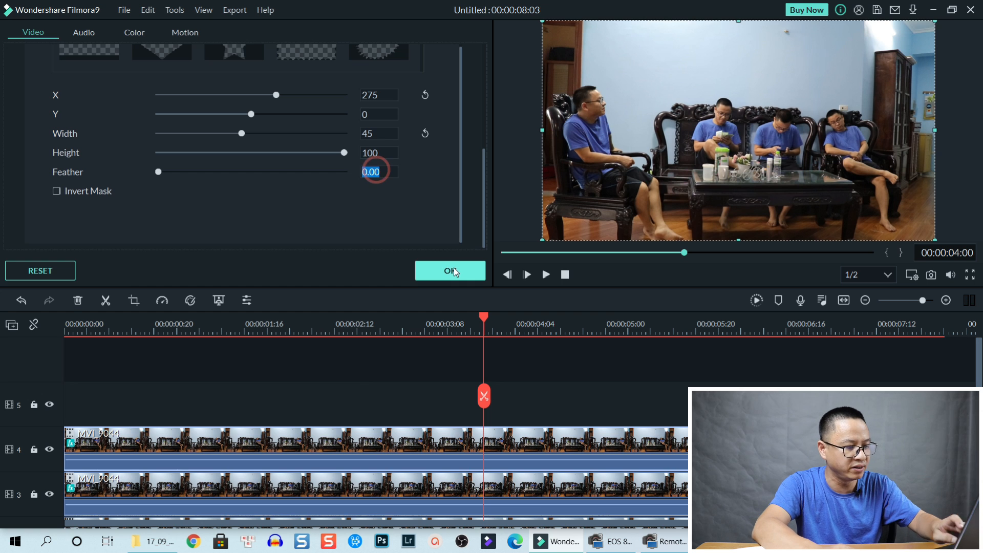
text(70)
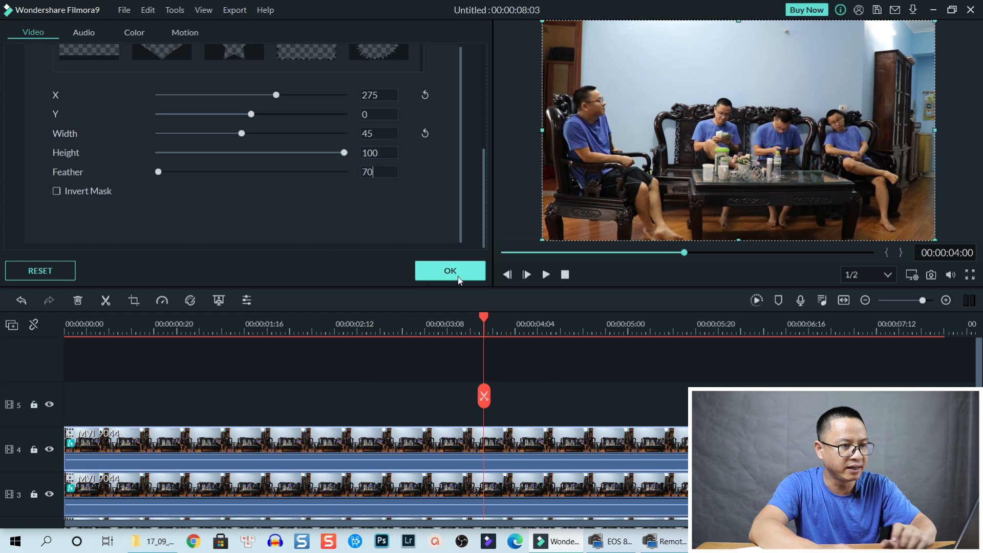
click(459, 277)
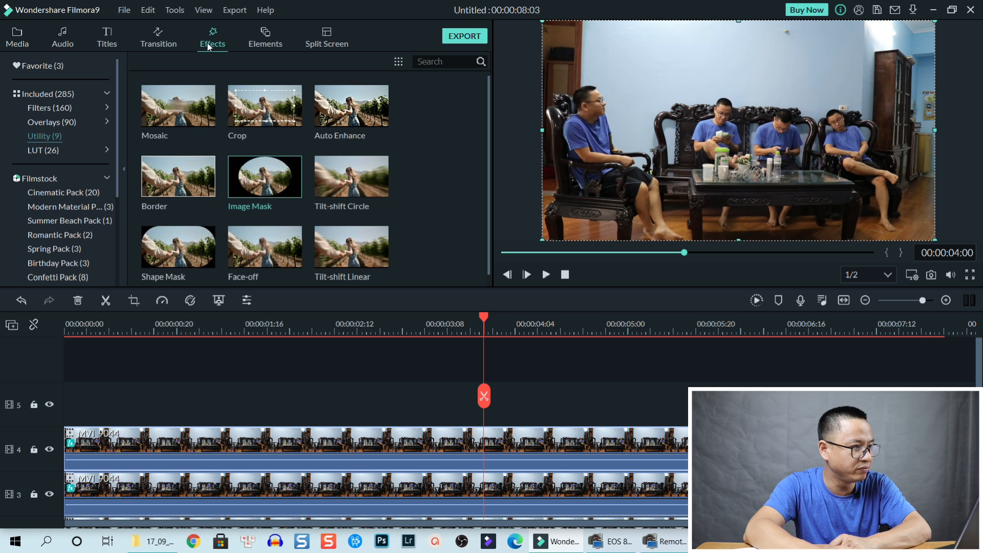
Add the Teal & Orange cinematic LUT to video track 5 from the timeline start and extend it to the end of the clips
click(47, 149)
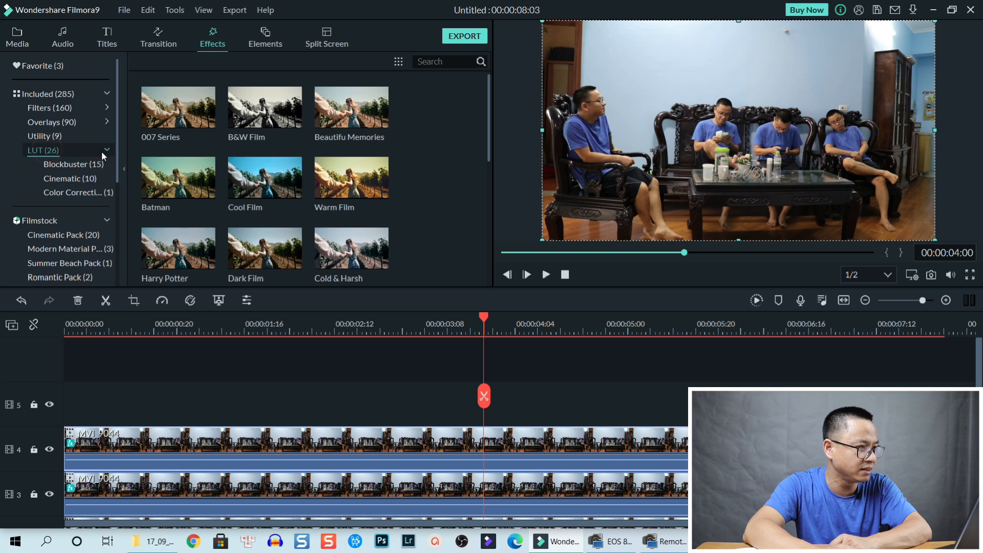
click(60, 181)
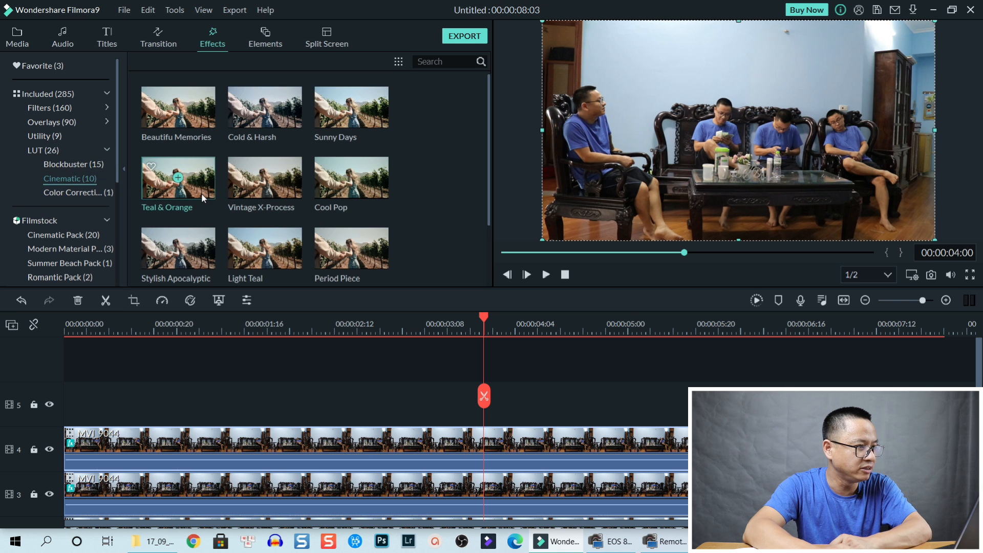
drag(202, 193, 57, 407)
drag(606, 399, 947, 384)
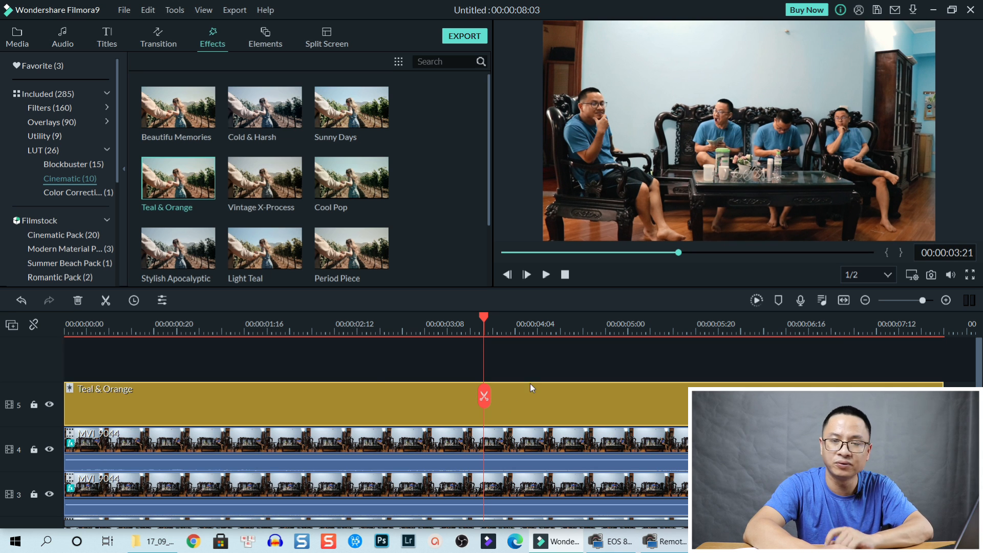
Set the Alpha of the Teal & Orange effect on video track 5 to 73 and accept it
double_click(358, 392)
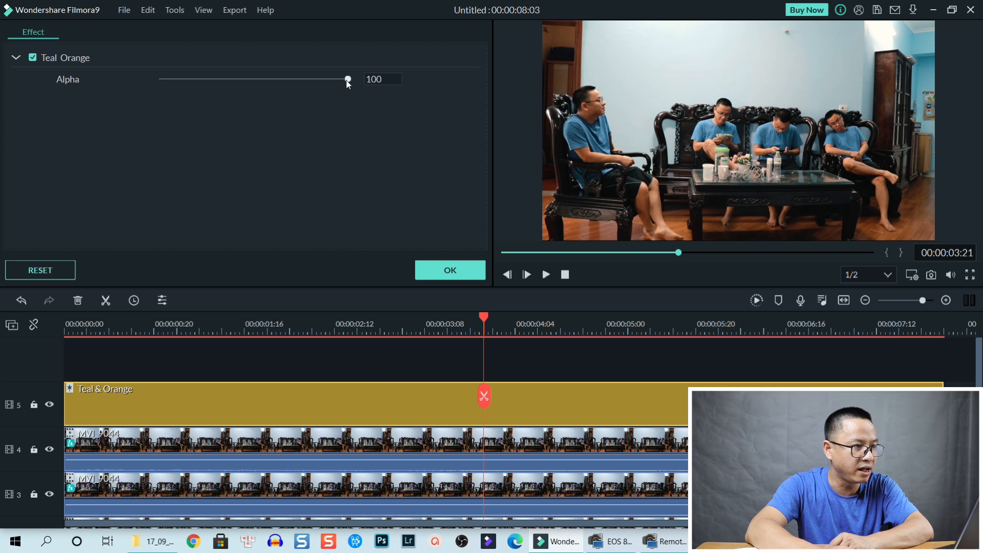
drag(348, 79, 298, 84)
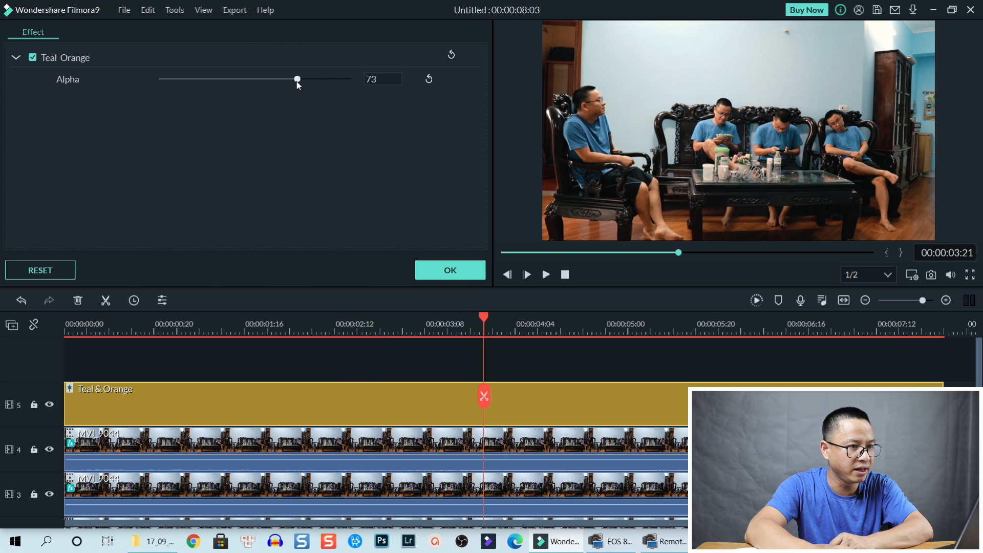
click(439, 270)
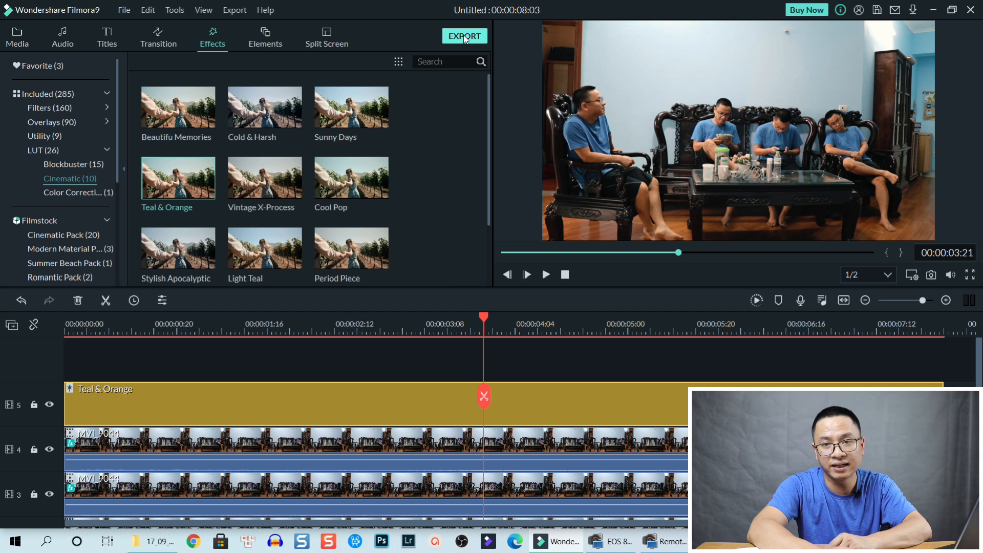